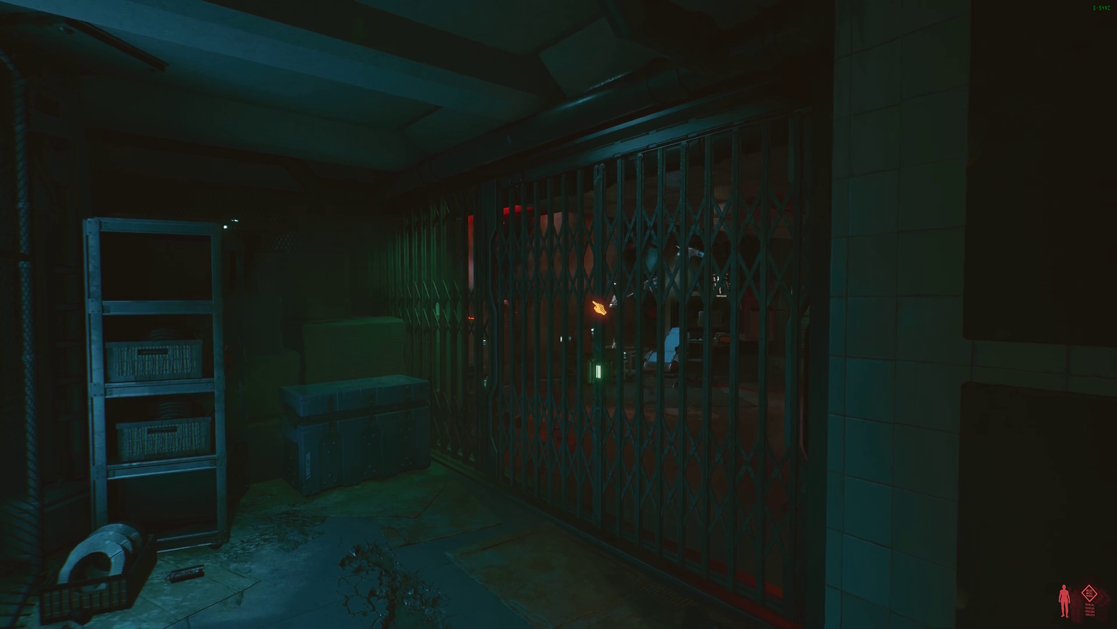
Step: Reset all Curved Levels shader settings to default and move the overlay window to the darker side of the scene
key("a")
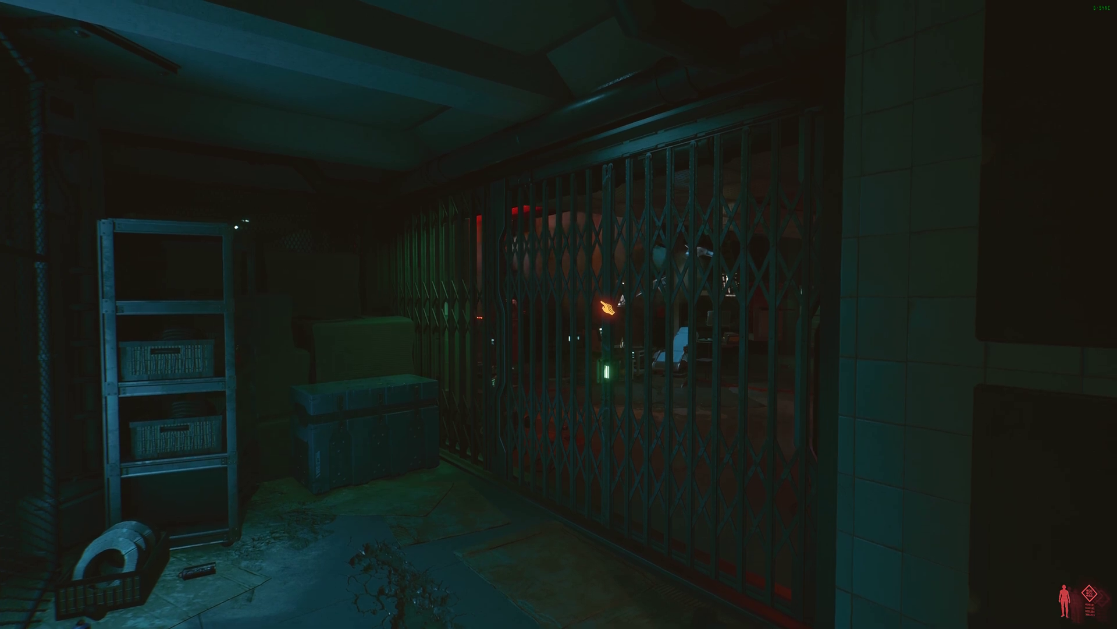
key("Home")
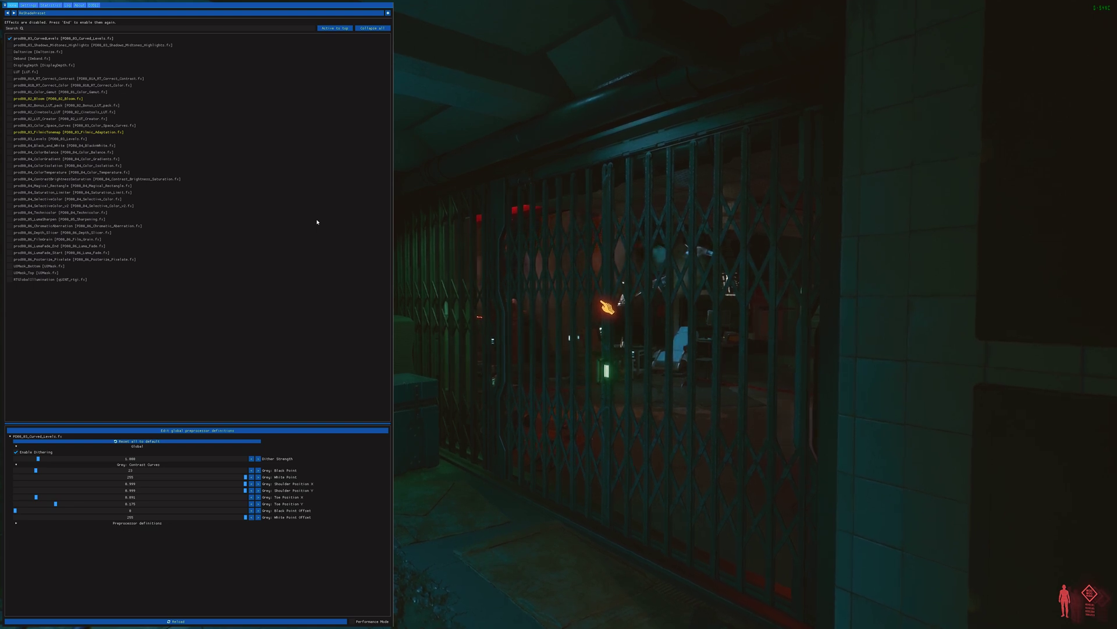
left_click(146, 440)
left_click(189, 450)
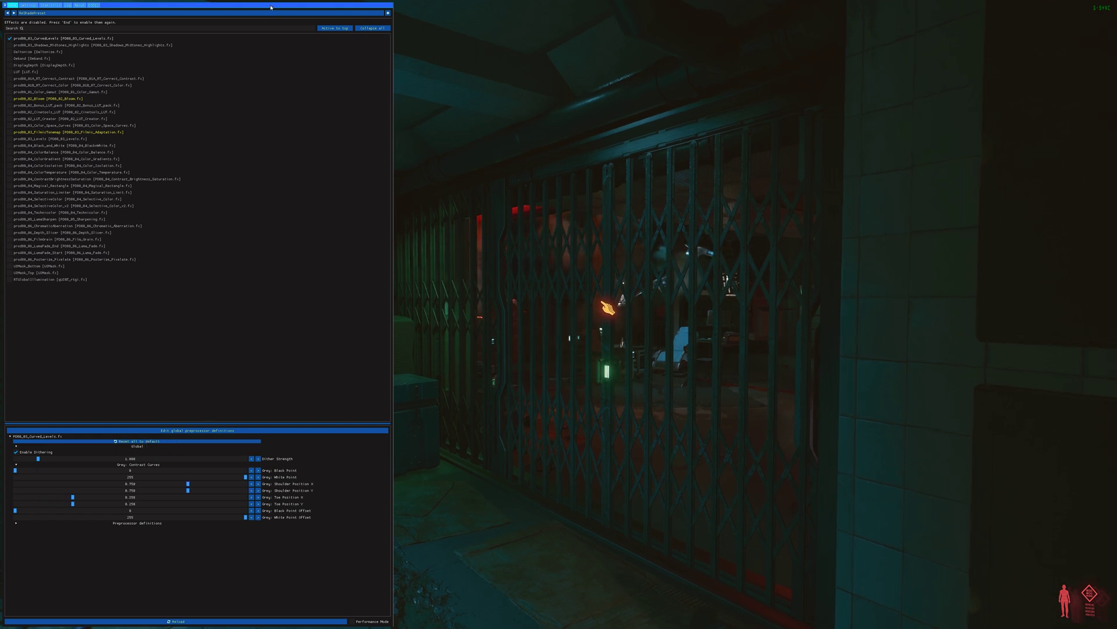
left_click_drag(271, 6, 927, 165)
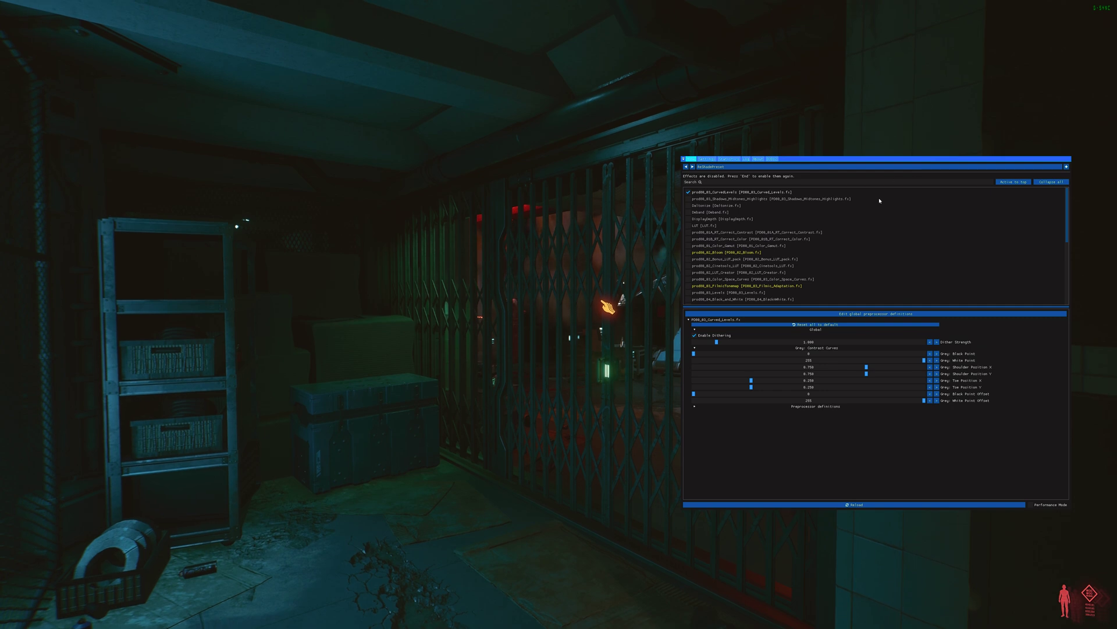
key("Home")
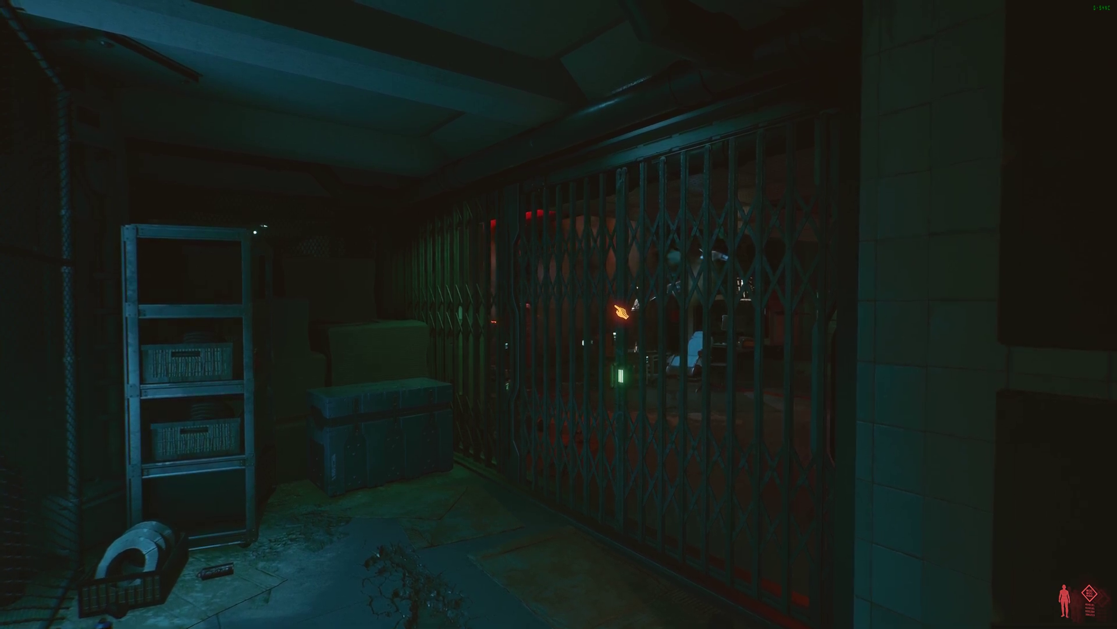
Step: Set the CURVEDCONTRASTS_VISUALIZE preprocessor definition to 1 and enable the effects so the curve graph is drawn
key("w")
mouse_move(559, 314)
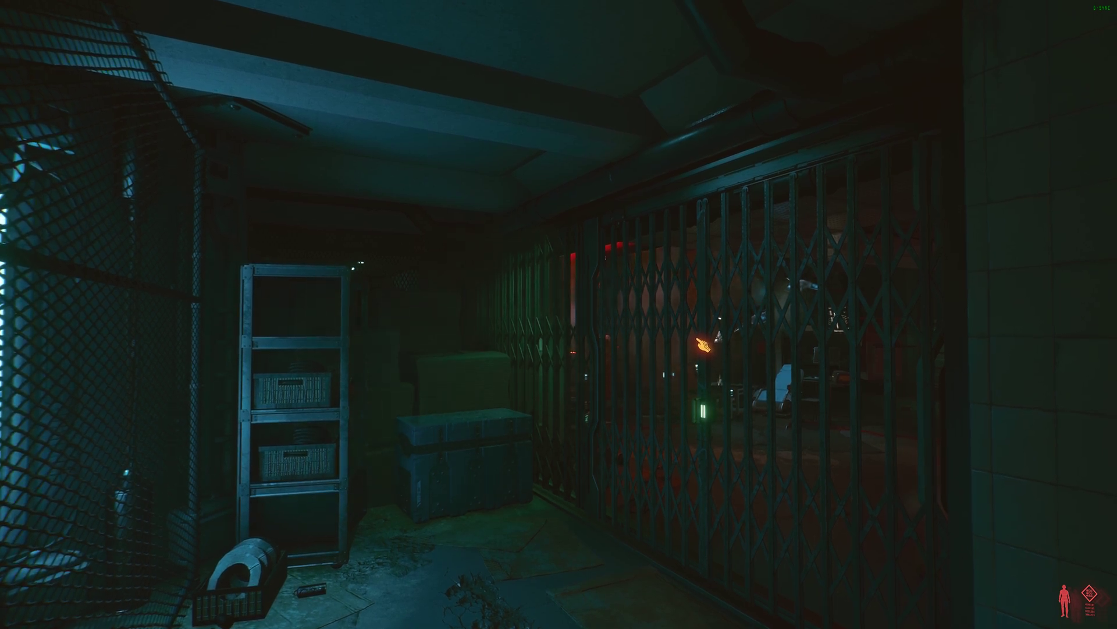
key("Home")
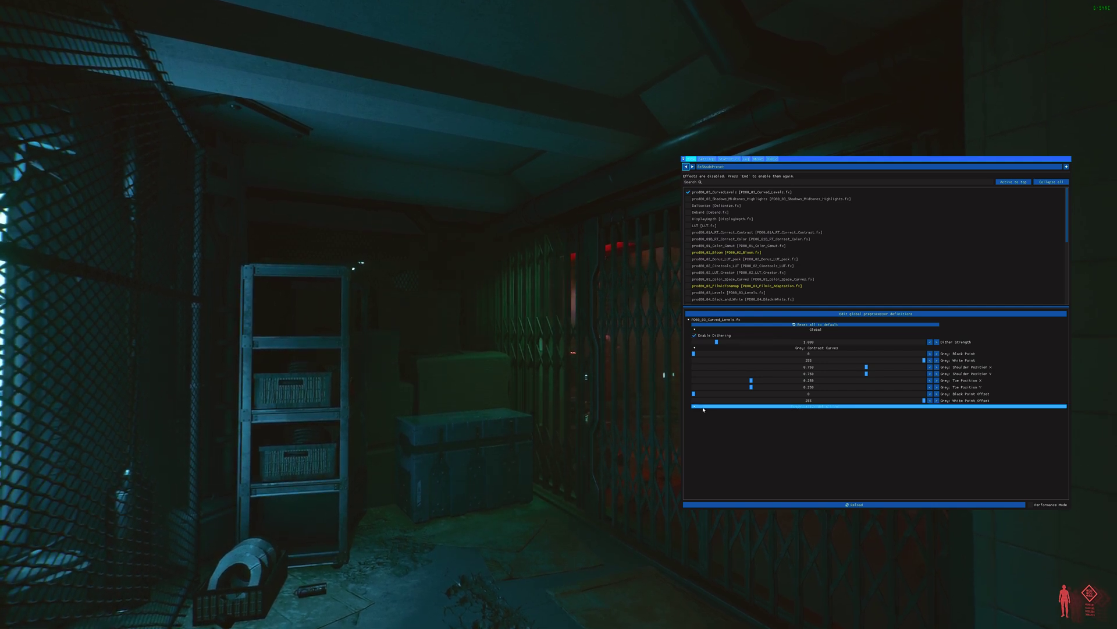
left_click(750, 407)
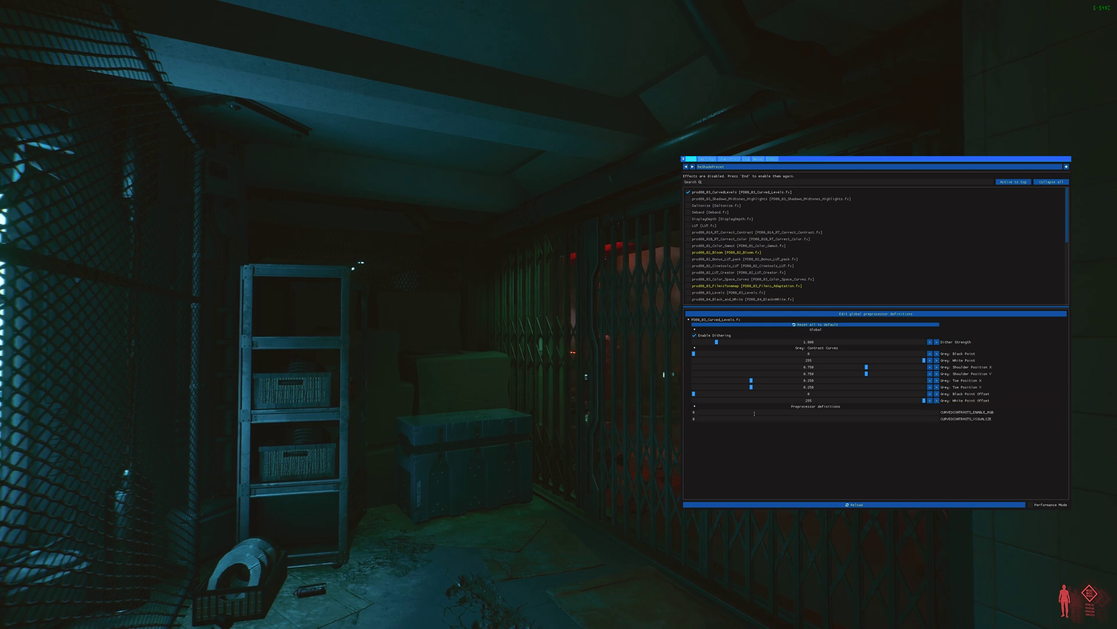
left_click(737, 418)
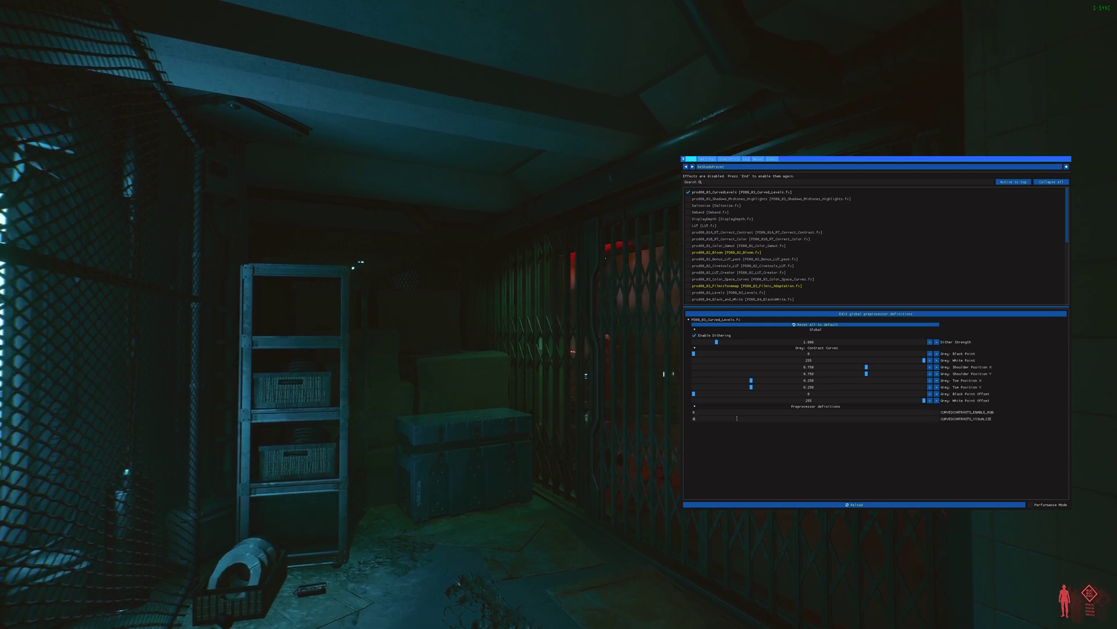
key("BackSpace")
type("1")
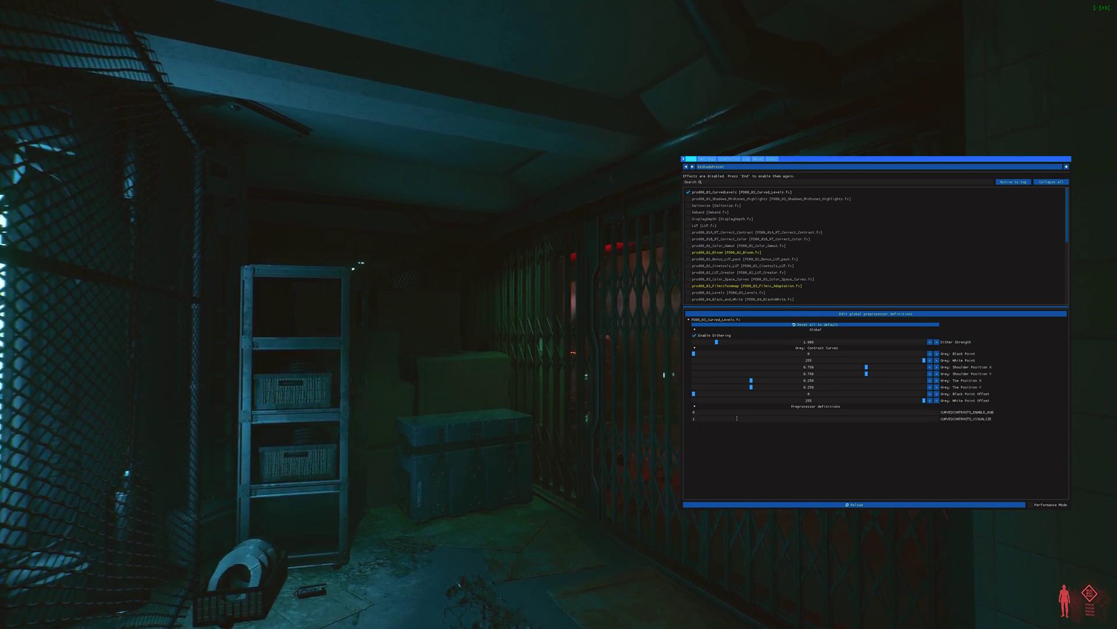
key("End")
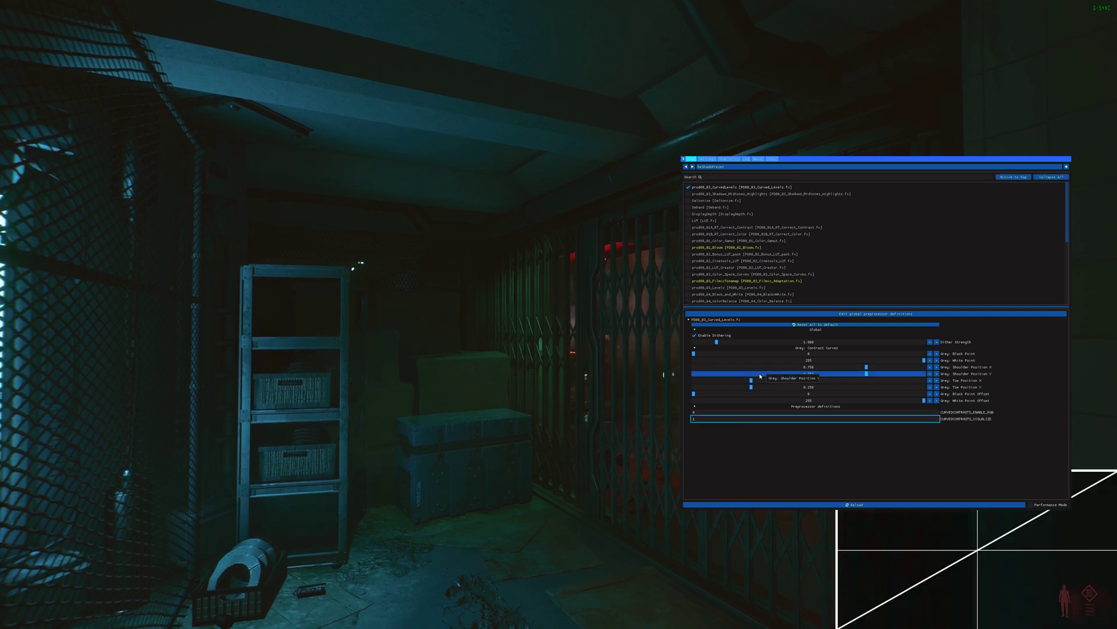
Step: Set the Grey Black Point to 22 and raise both Grey Shoulder Position X and Y to 0.999
left_click_drag(842, 161, 845, 106)
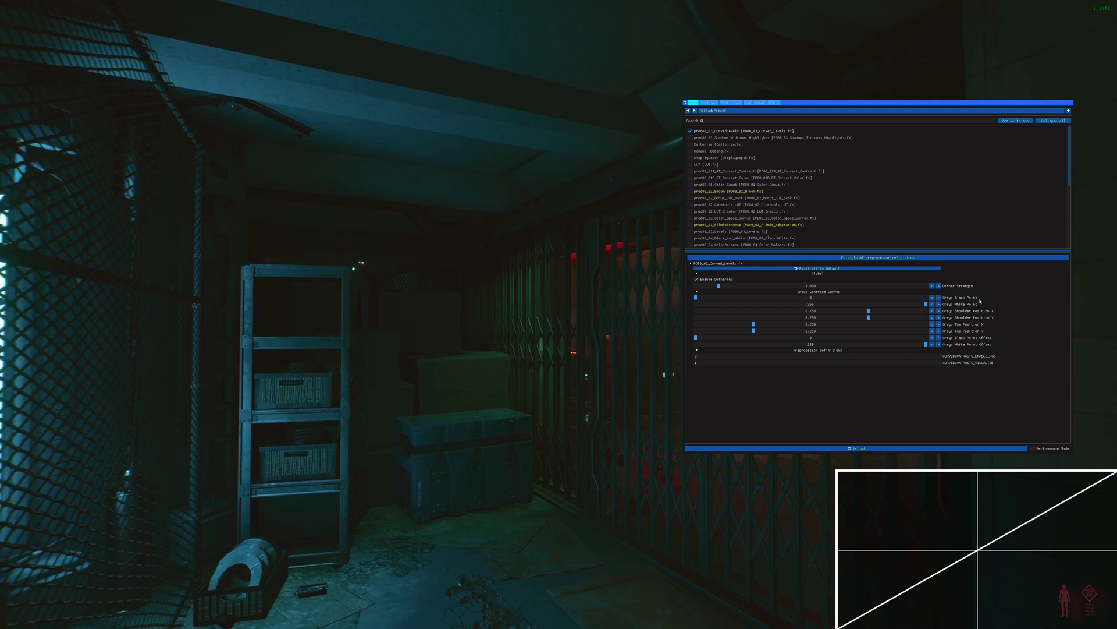
mouse_move(696, 299)
left_mouse_down()
mouse_move(733, 298)
mouse_move(716, 300)
left_mouse_up()
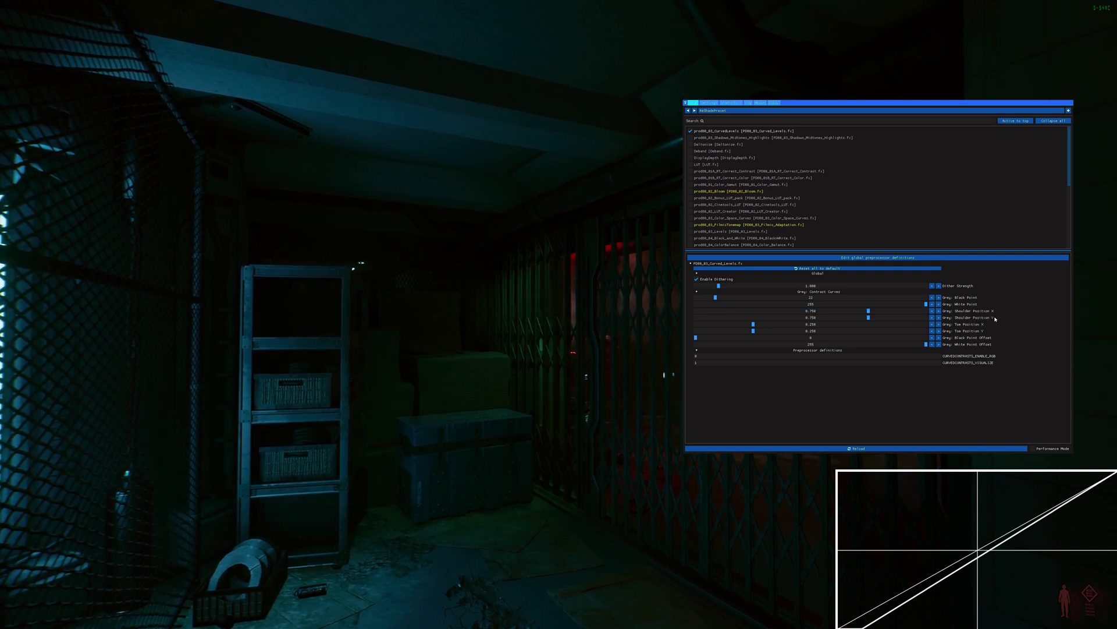
left_click(916, 312)
left_click_drag(916, 320, 993, 318)
left_click_drag(948, 312, 962, 313)
left_click(963, 311)
left_click(963, 318)
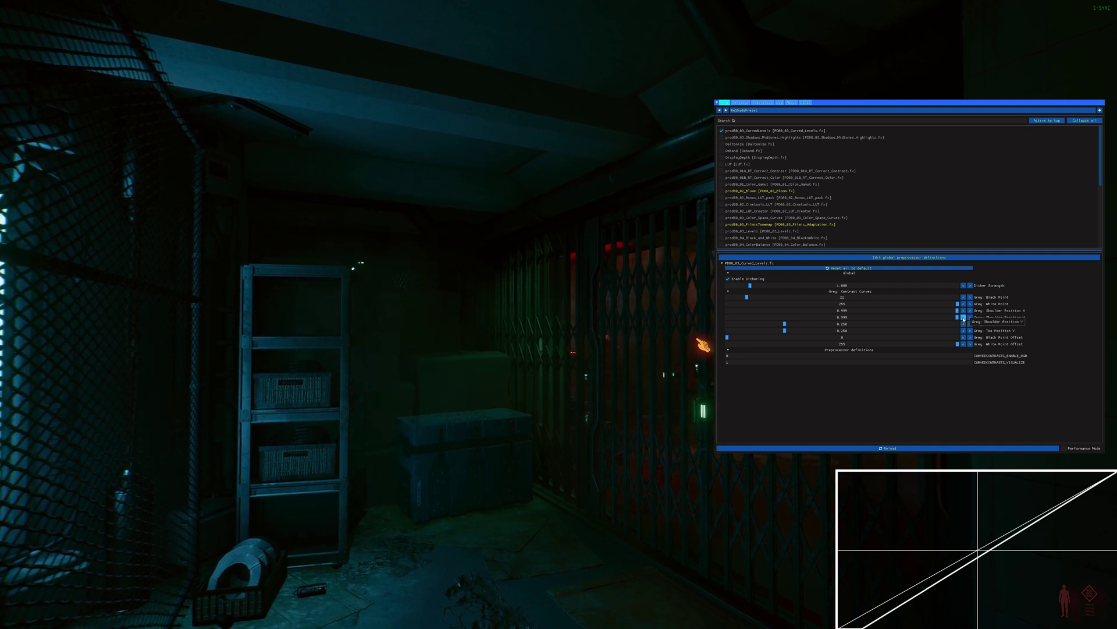
Step: Try Grey Toe Position X at about 0.01 and Toe Position Y at about 0.09, and check the scene without the overlay
left_click_drag(882, 104, 831, 99)
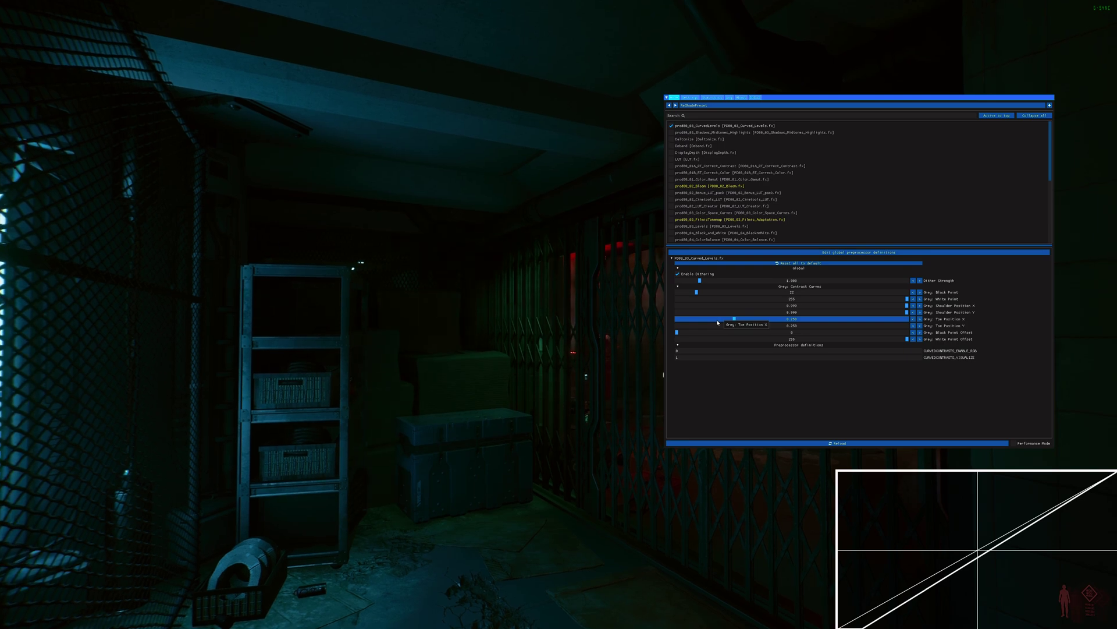
left_click_drag(718, 322, 703, 320)
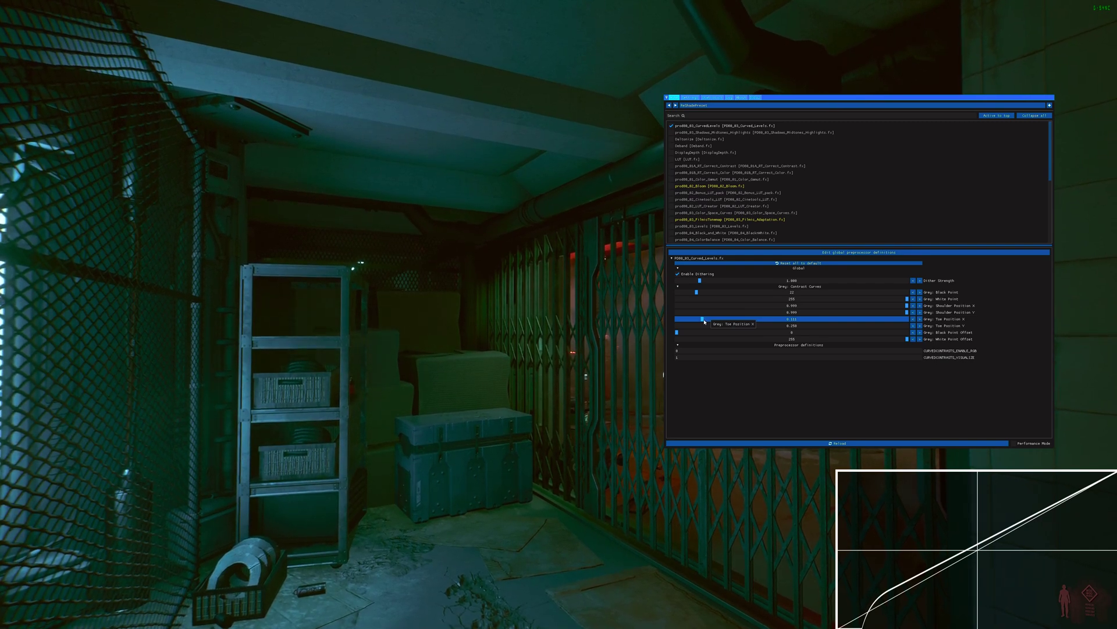
mouse_move(704, 321)
left_mouse_down()
mouse_move(679, 323)
mouse_move(734, 330)
mouse_move(698, 330)
left_mouse_up()
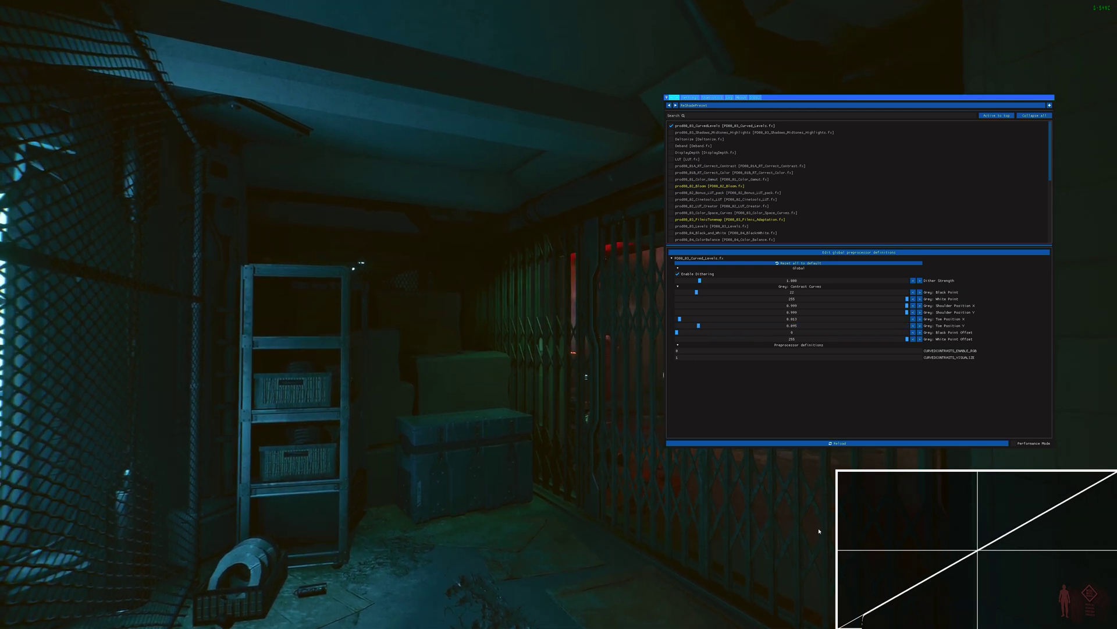
key("Home")
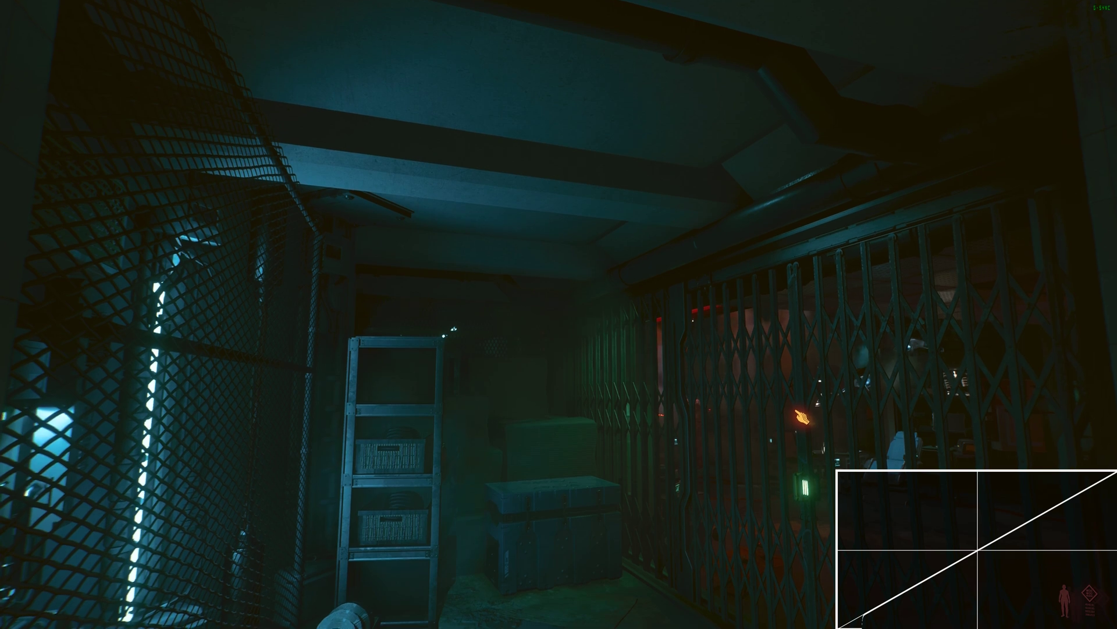
key("d")
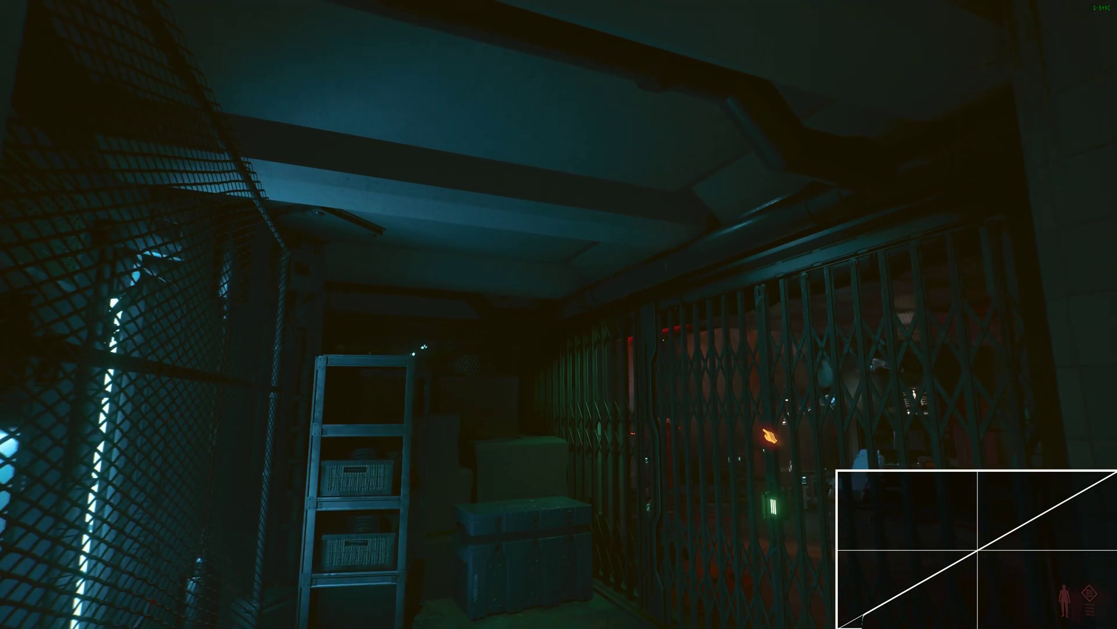
Step: Set the Grey Black Point to 23, with Toe Position X at about 0.09 and Toe Position Y at about 0.17
key("Home")
left_click(703, 293)
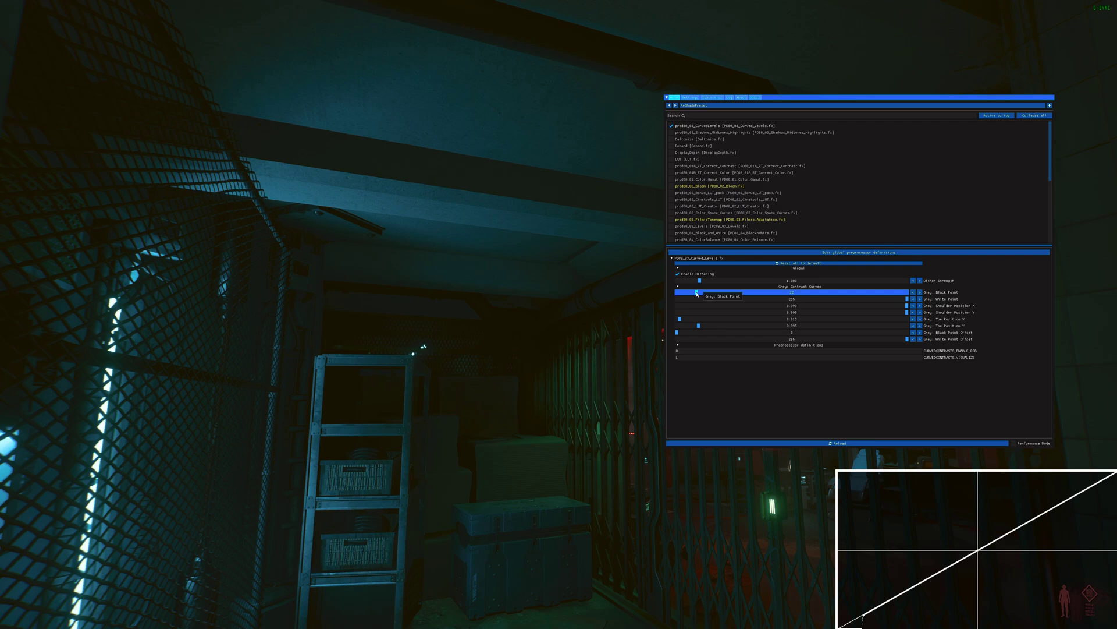
left_click_drag(703, 295, 698, 296)
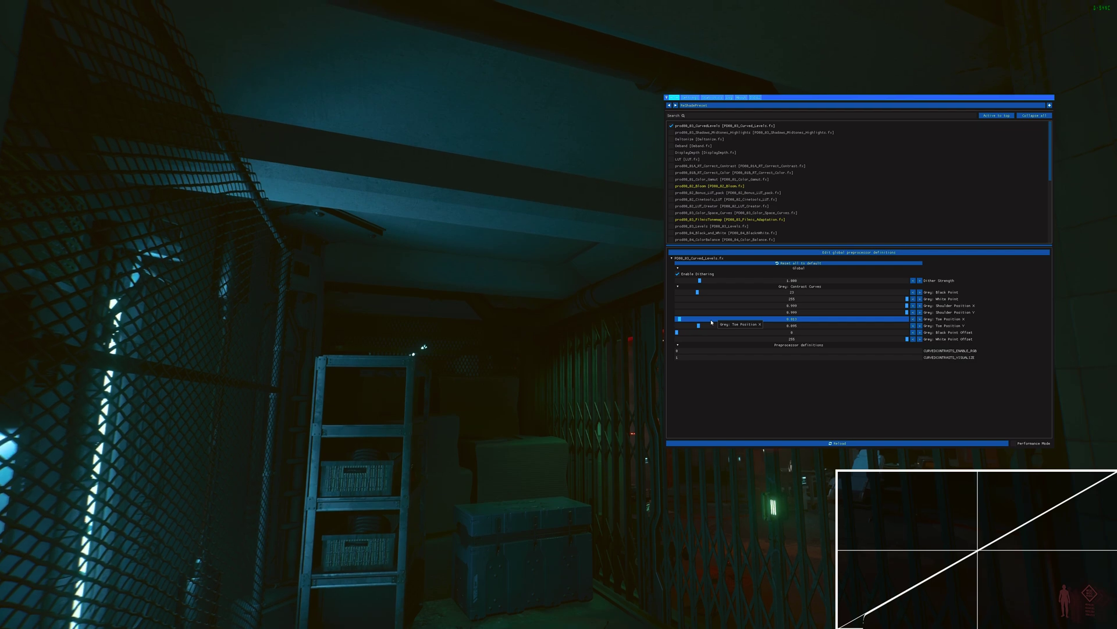
left_click_drag(707, 319, 725, 330)
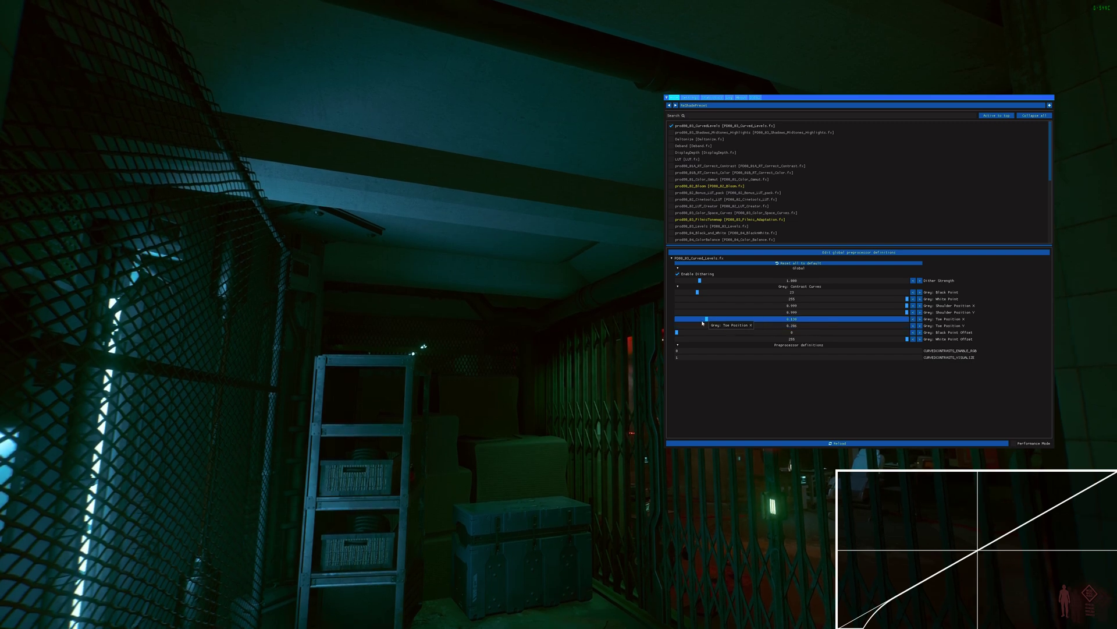
left_click_drag(706, 319, 717, 327)
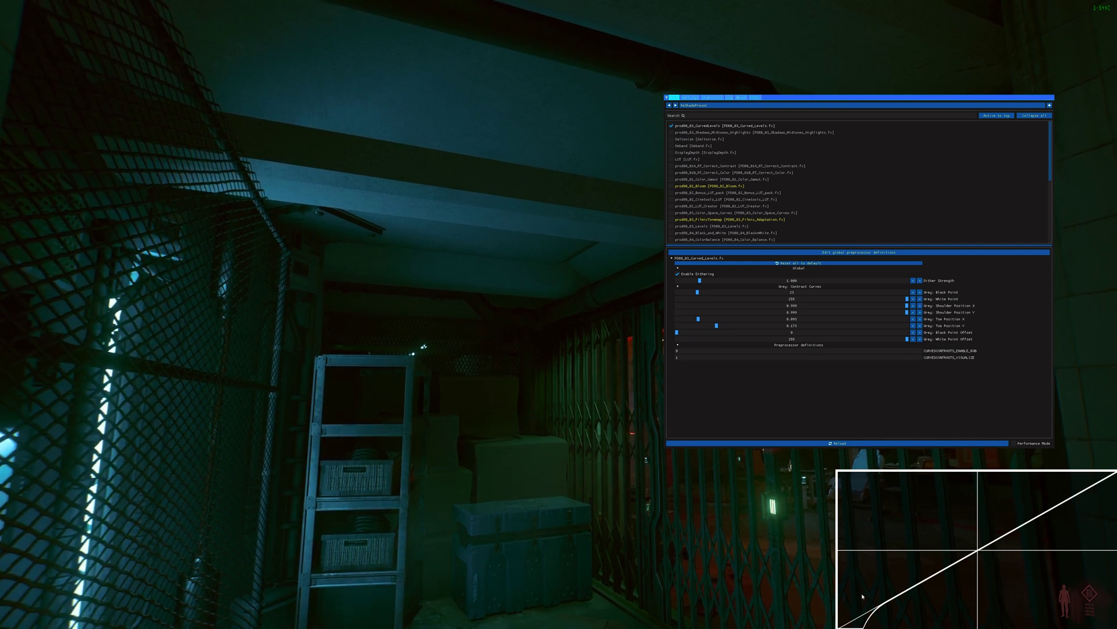
Step: Check the shadows in the scene, set the Grey Black Point to 22, and close the overlay
key("Home")
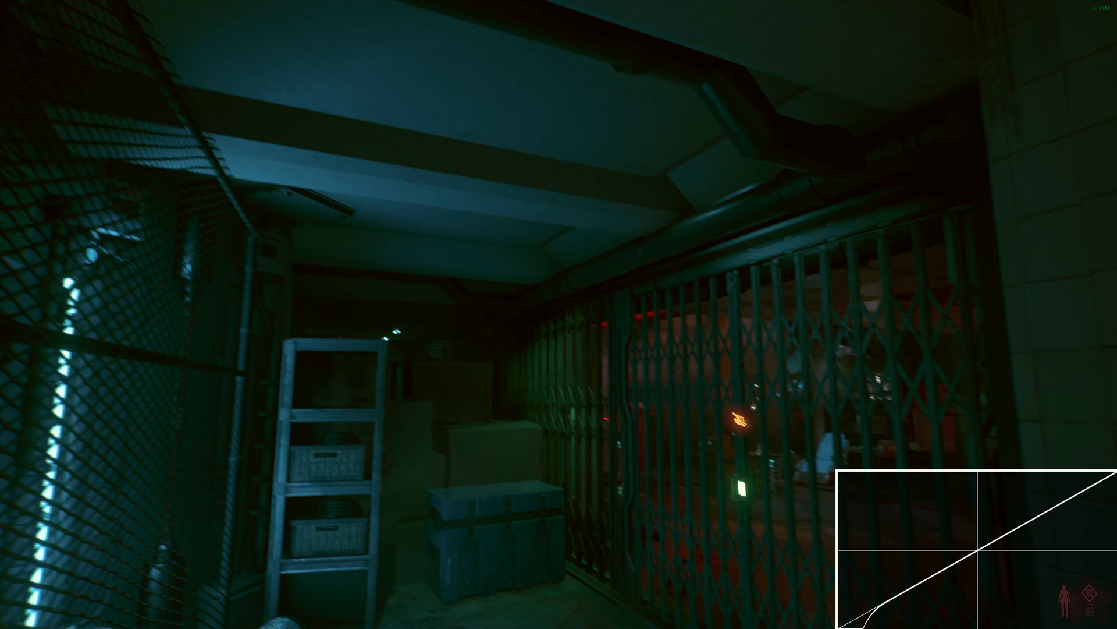
key("Home")
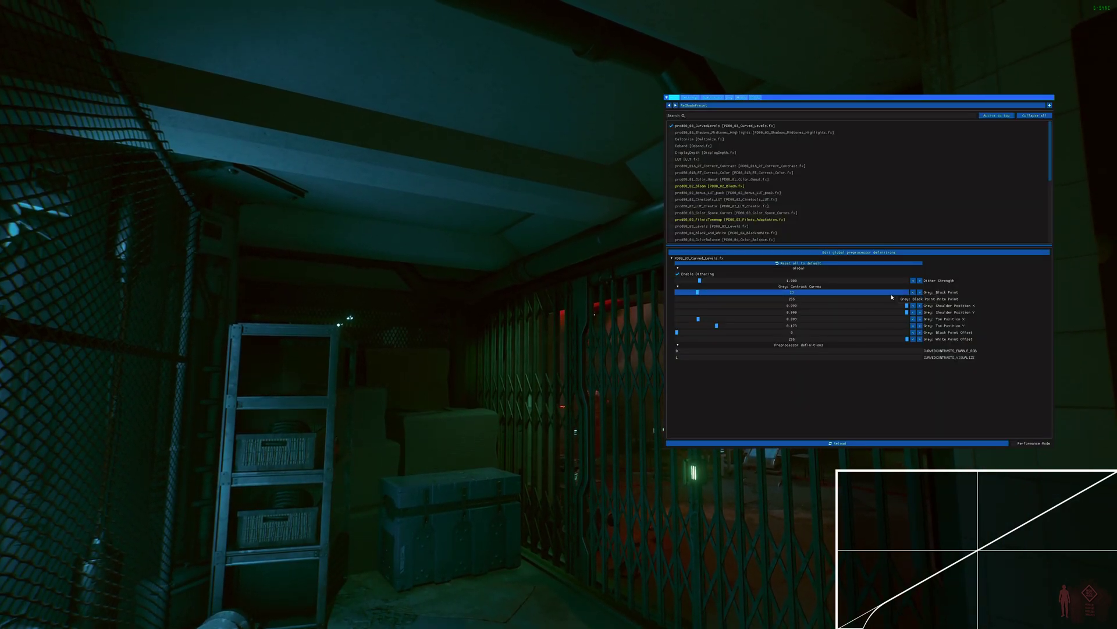
left_click(913, 292)
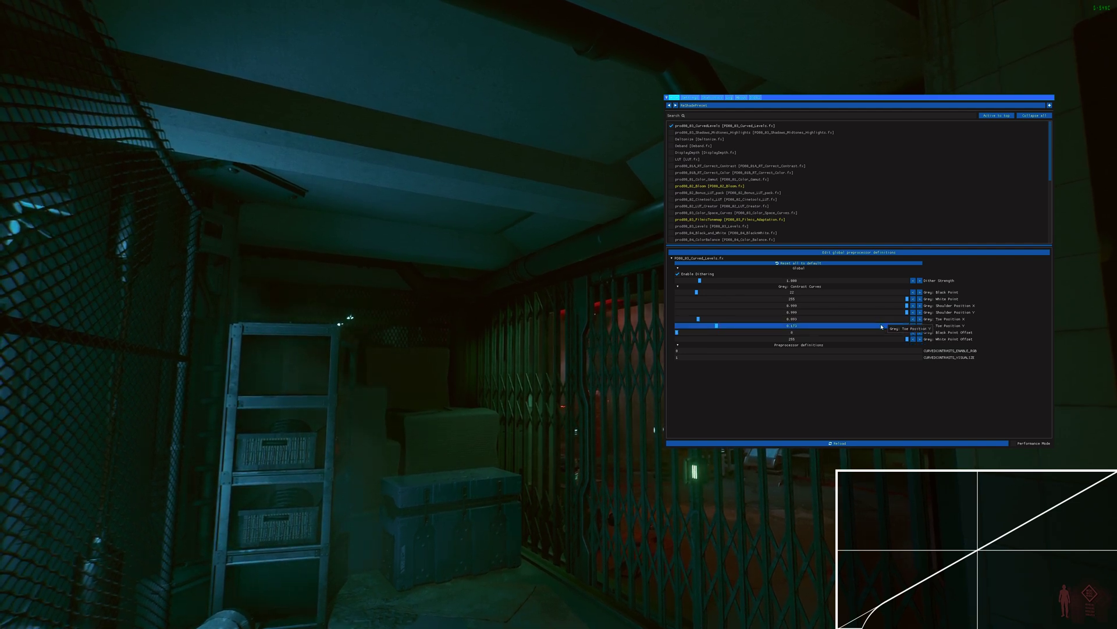
key("Home")
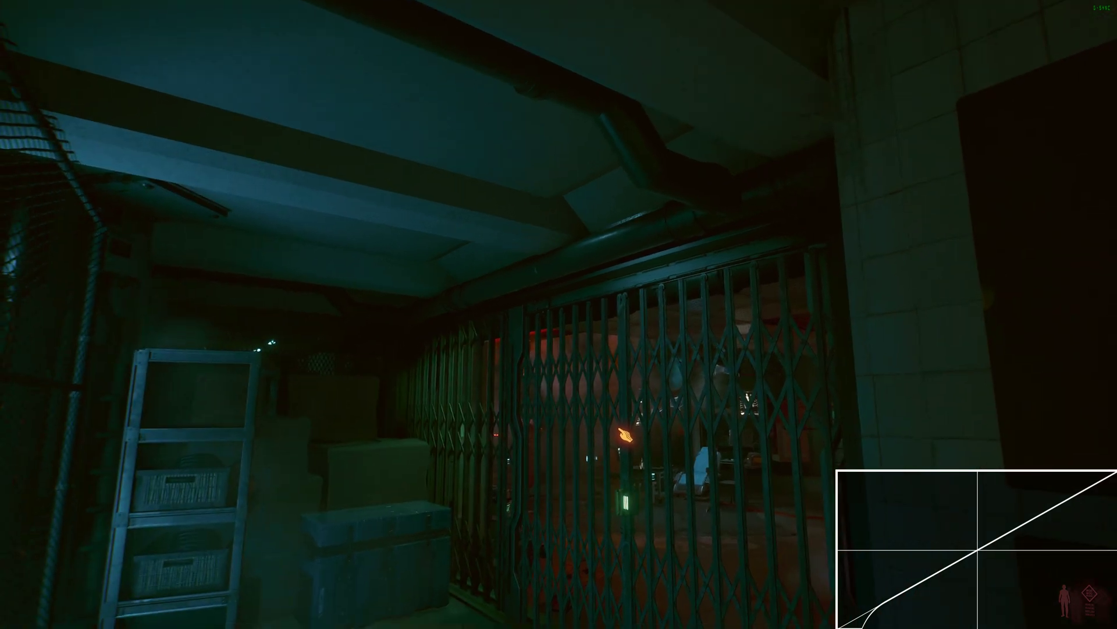
Step: Toggle the effects off and on to compare the dark room with and without the curve adjustment
key("End")
key("End")
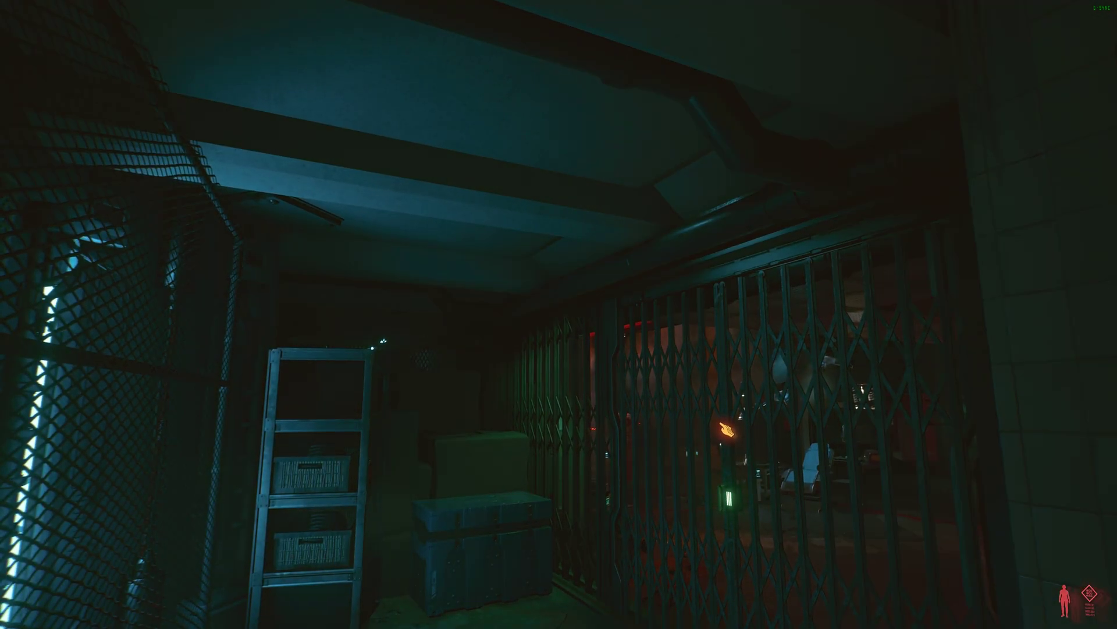
key("Scroll_Lock")
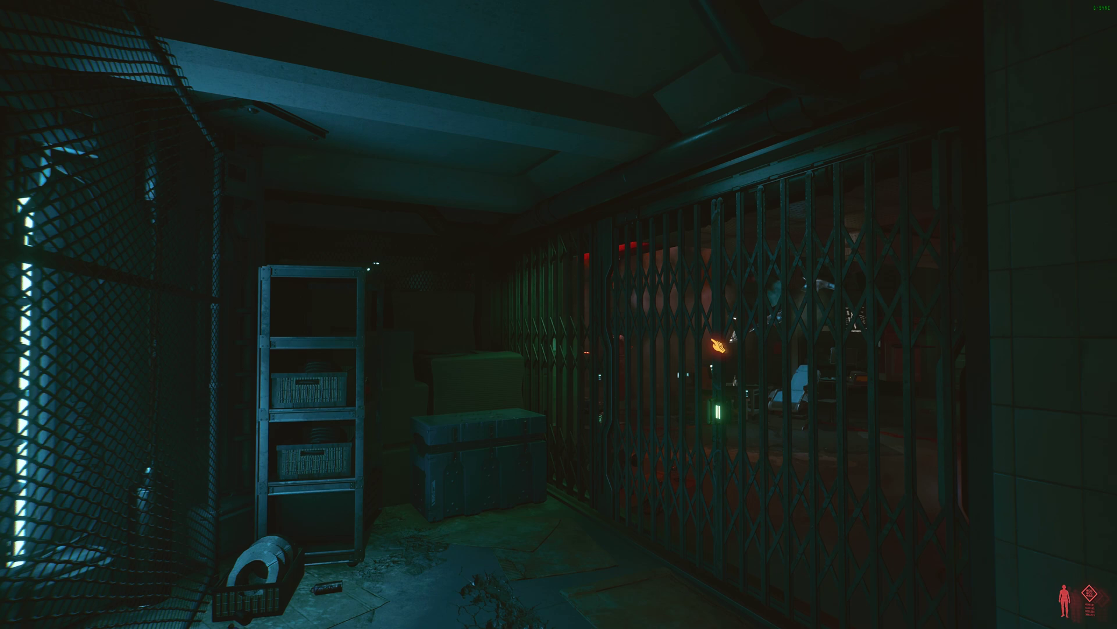
key("End")
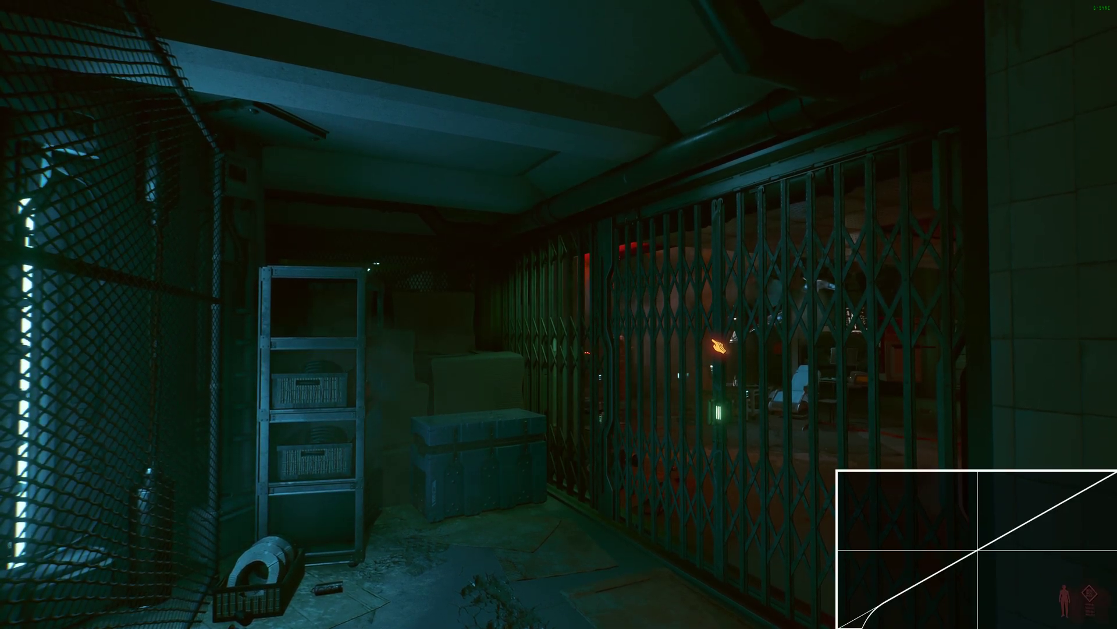
key("End")
Step: Walk through the alley, up the stairs and through the gate to examine the image in brighter street areas
key("w")
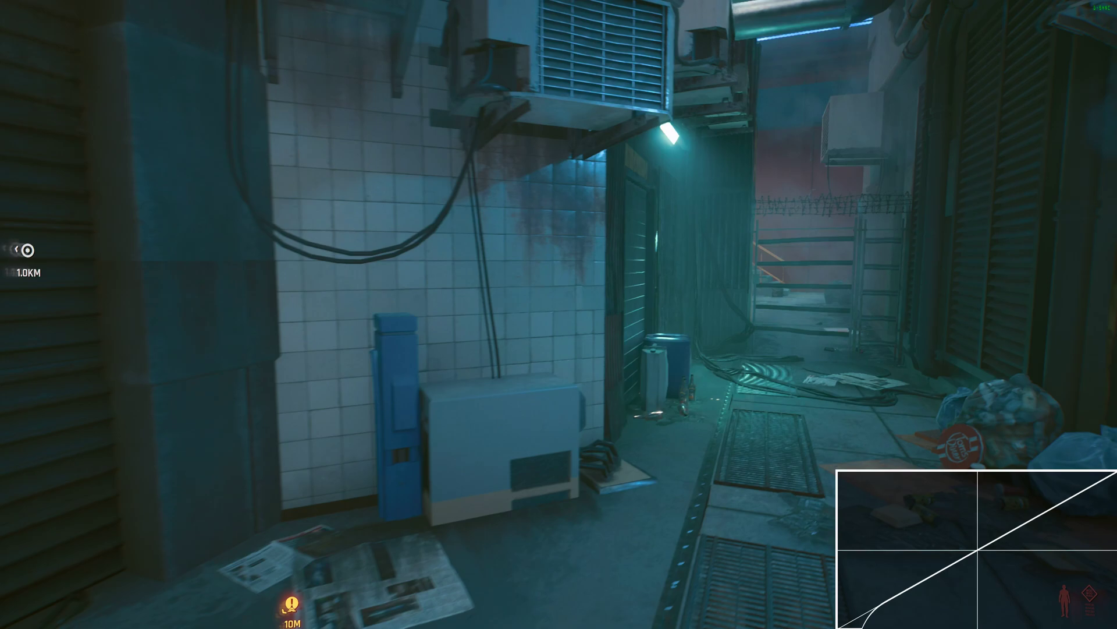
key("w")
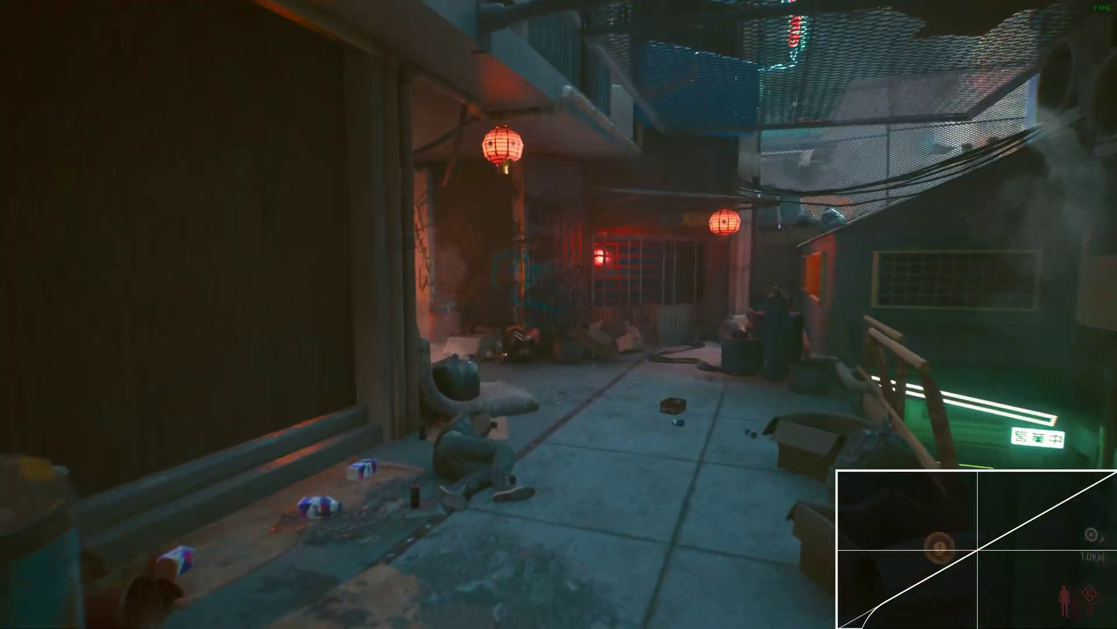
key("w")
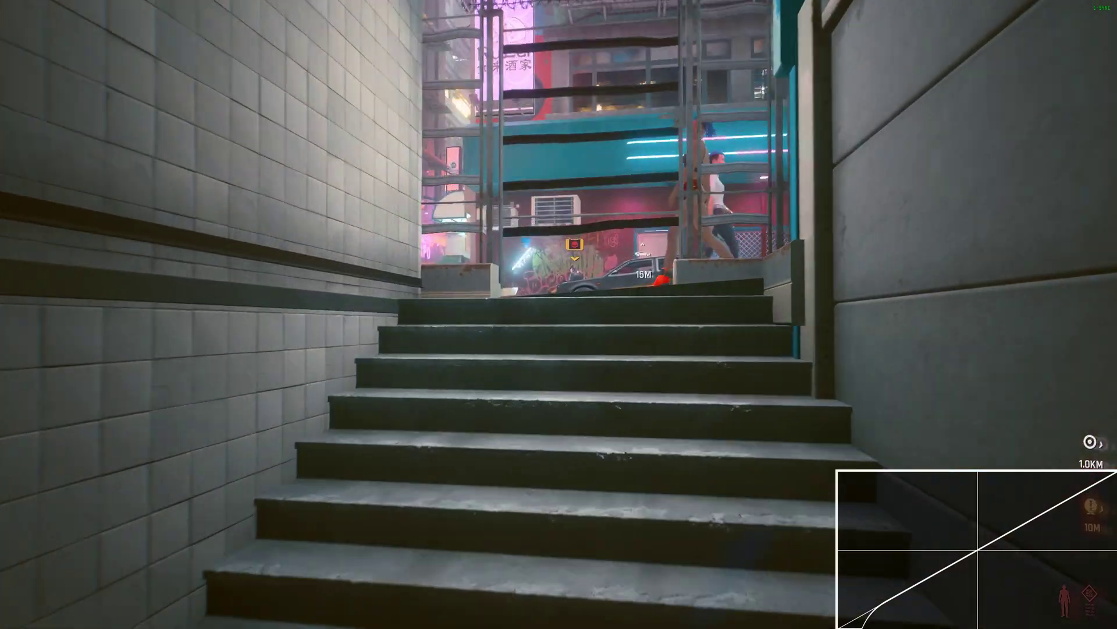
key("w")
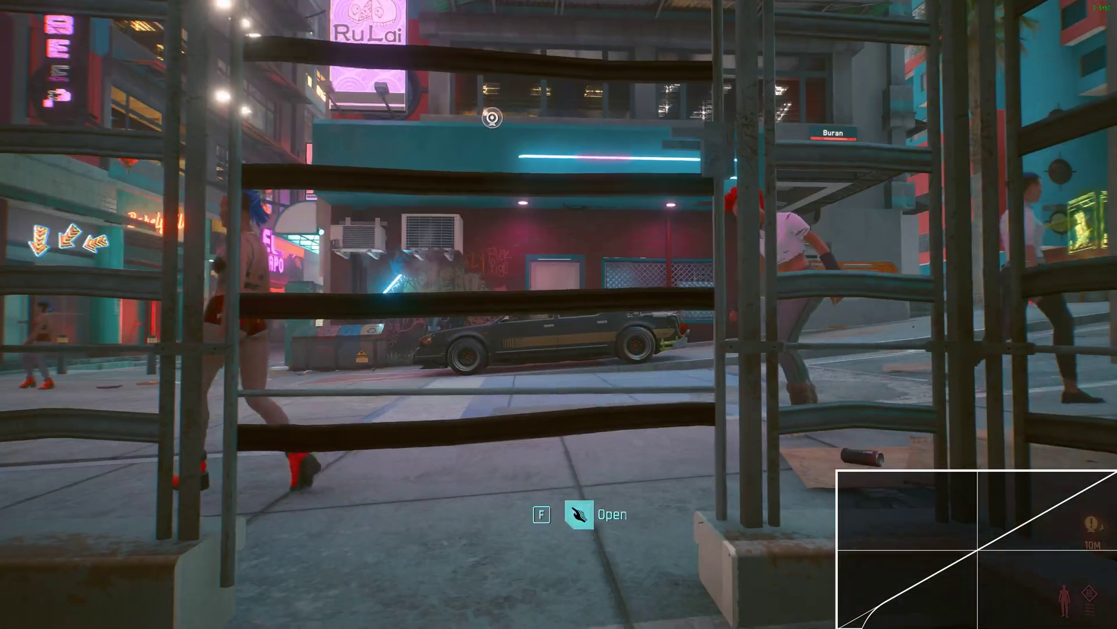
key("f")
key("w")
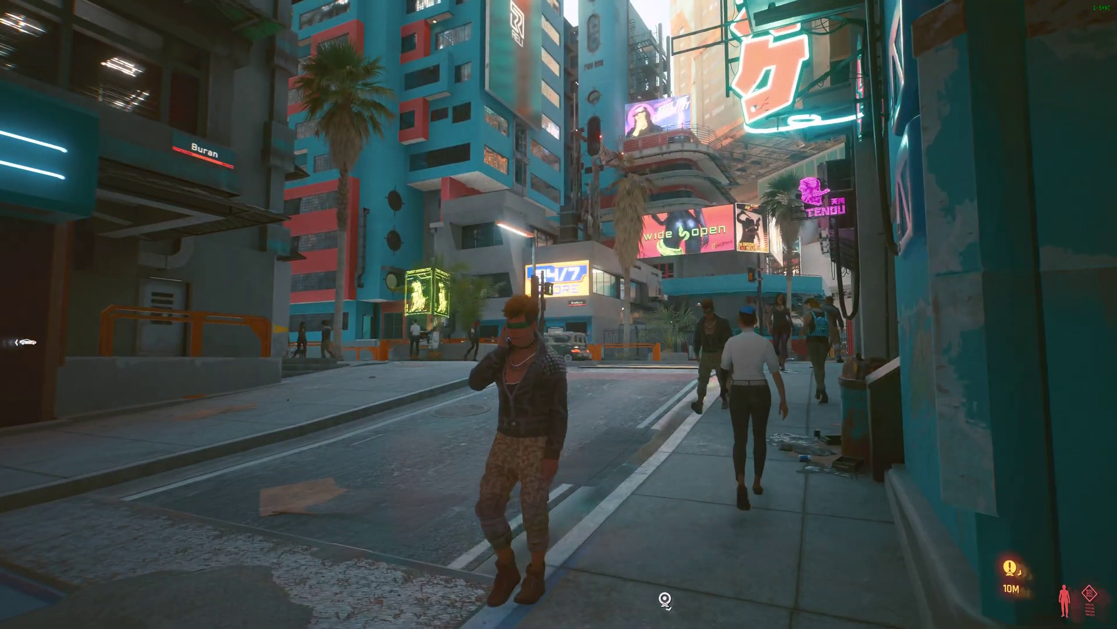
Step: Look around the neon-lit street and walk across the plaza to the dark doorway to examine its shadows
right_click(559, 314)
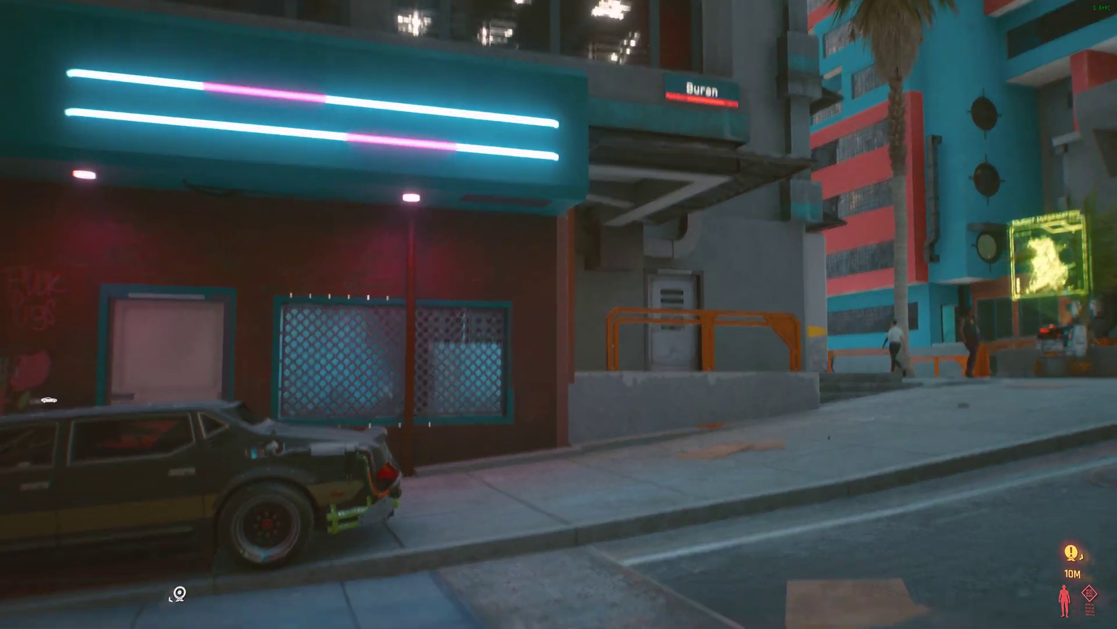
mouse_move(558, 314)
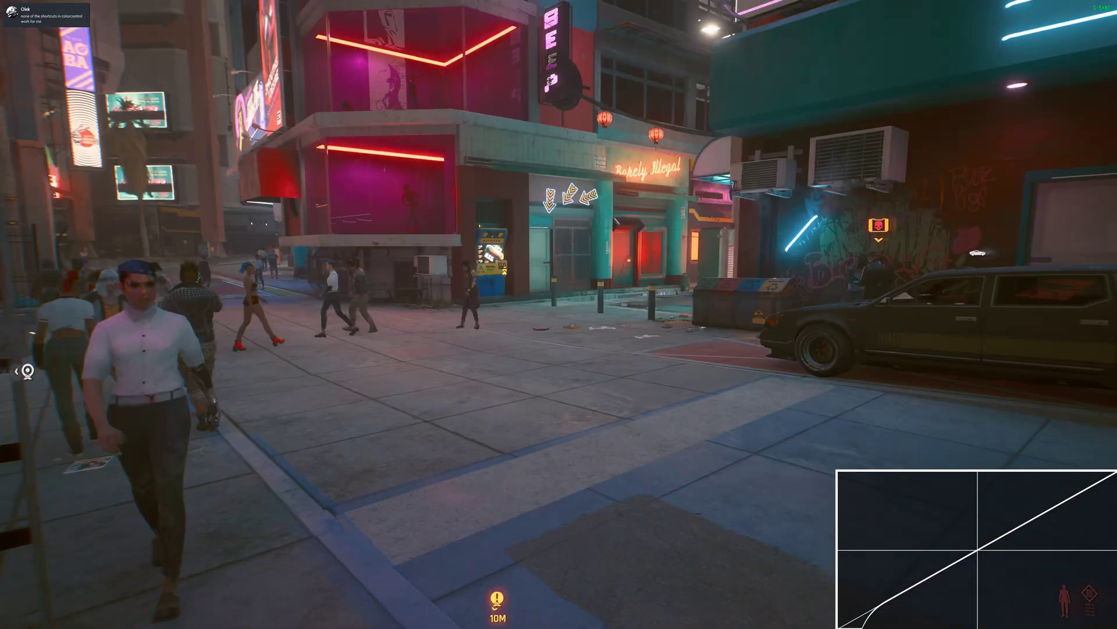
key("w")
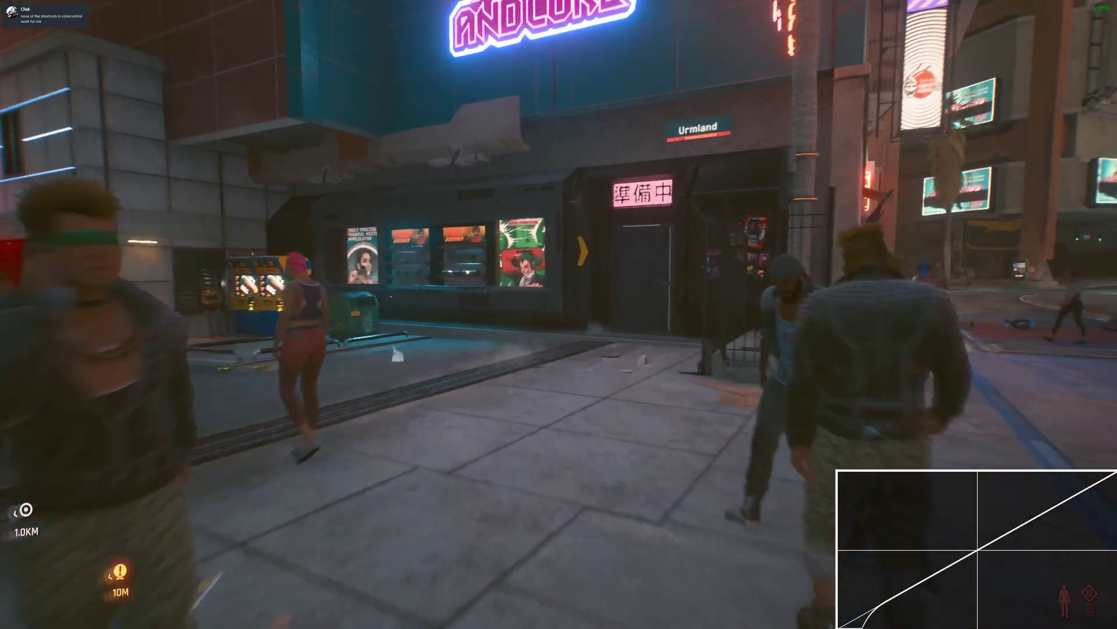
key("w")
Step: Toggle the effects off and on at the doorway and in the narrow alley to compare the dark areas
key("End")
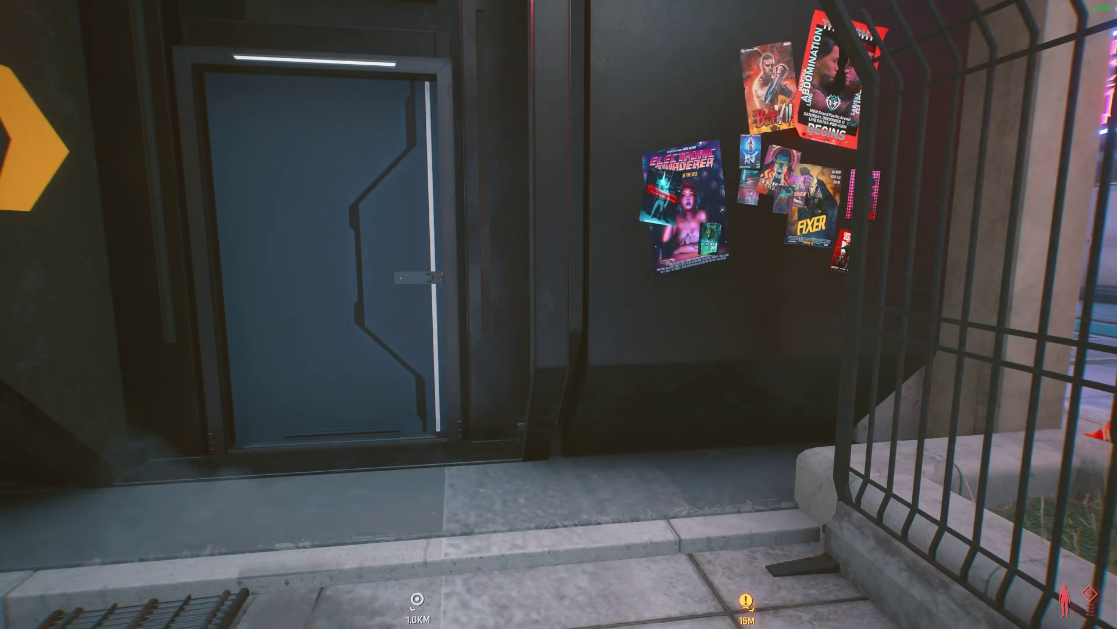
key("End")
key("End")
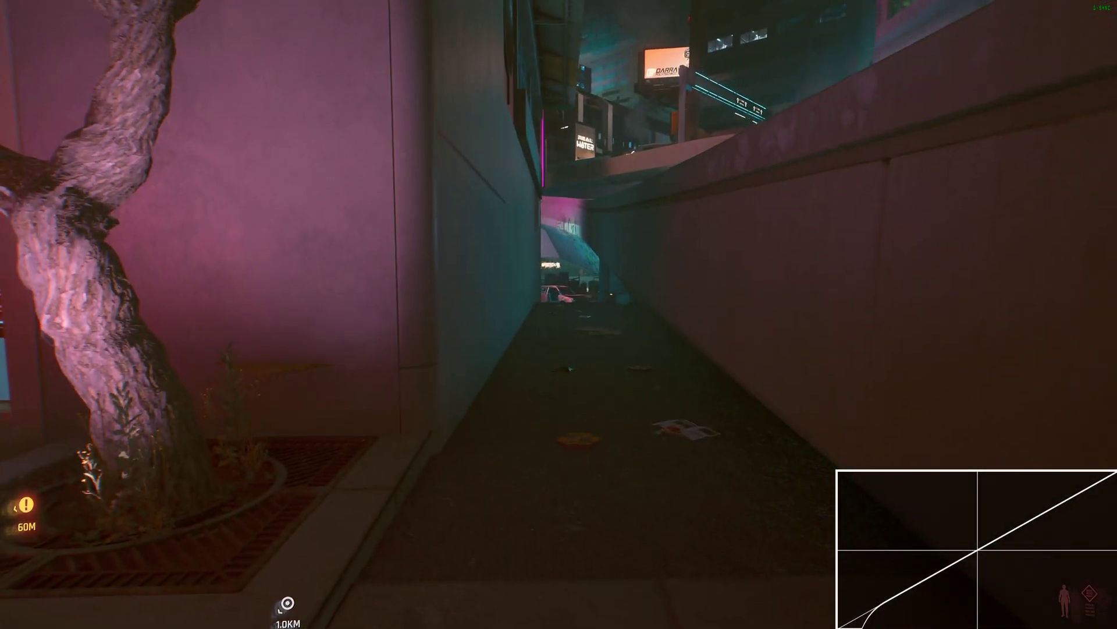
mouse_move(559, 315)
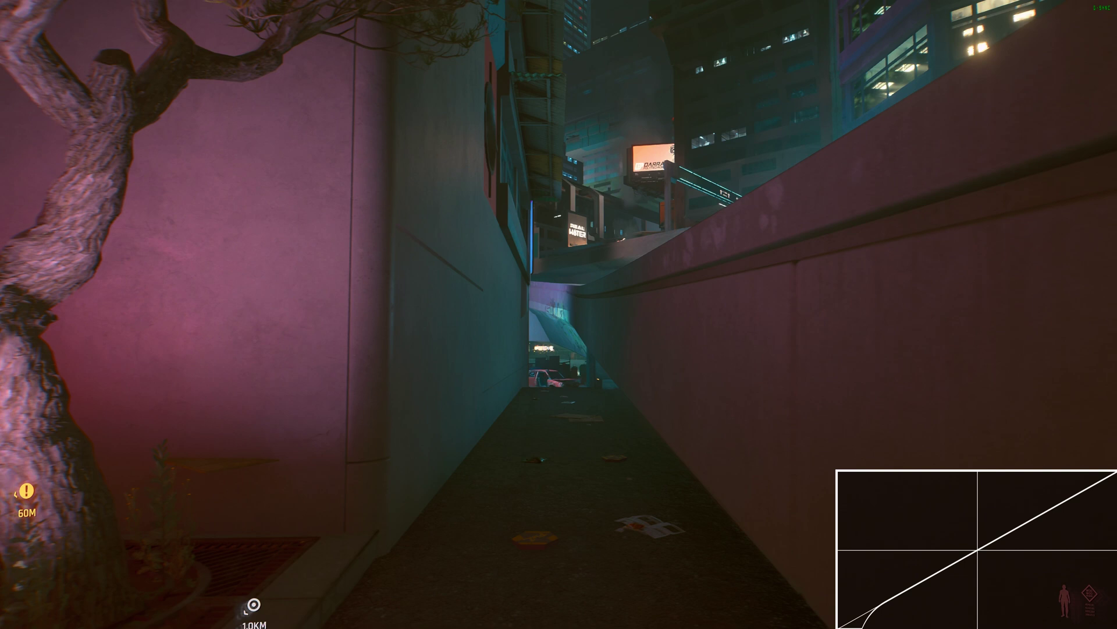
key("w")
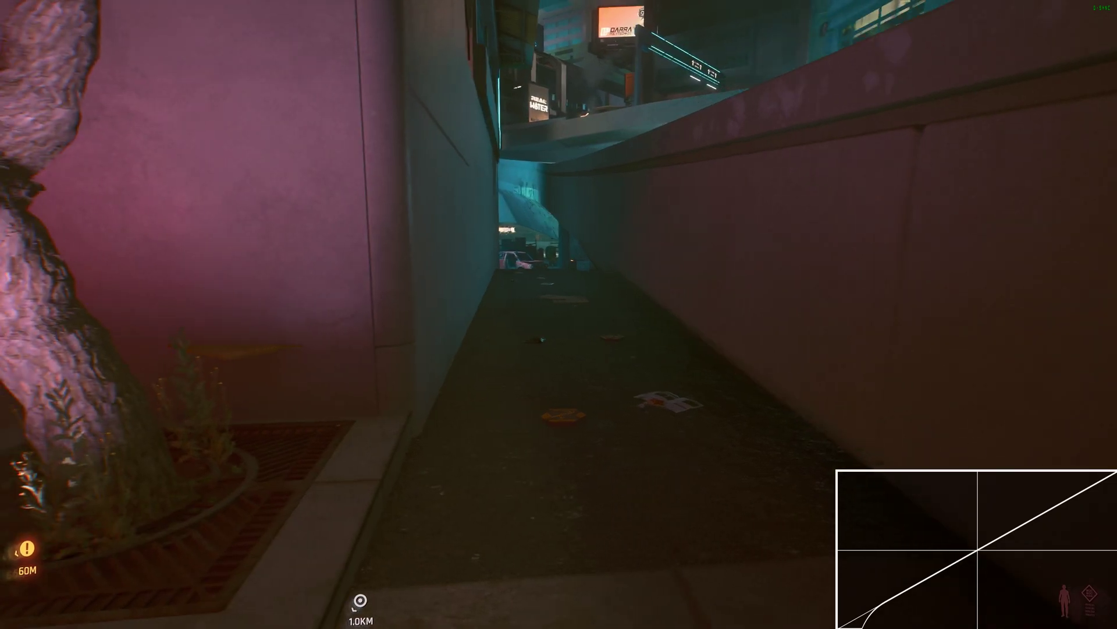
Step: Try the Grey Toe Position X near zero with Toe Position Y at about 0.09, and close the overlay
key("Home")
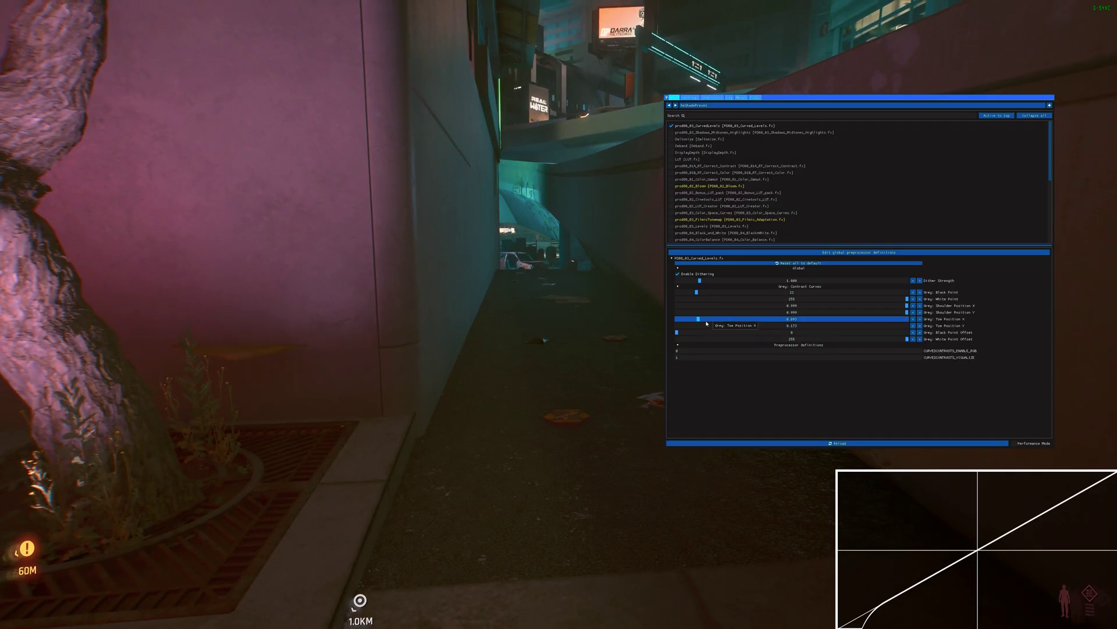
left_click_drag(705, 323, 678, 323)
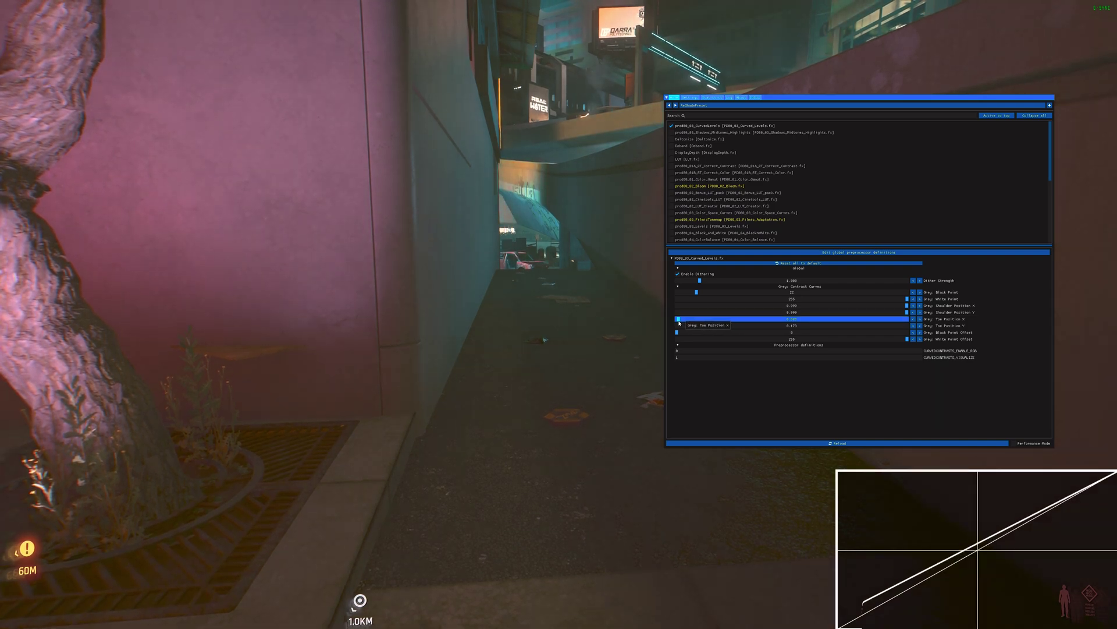
left_click(698, 326)
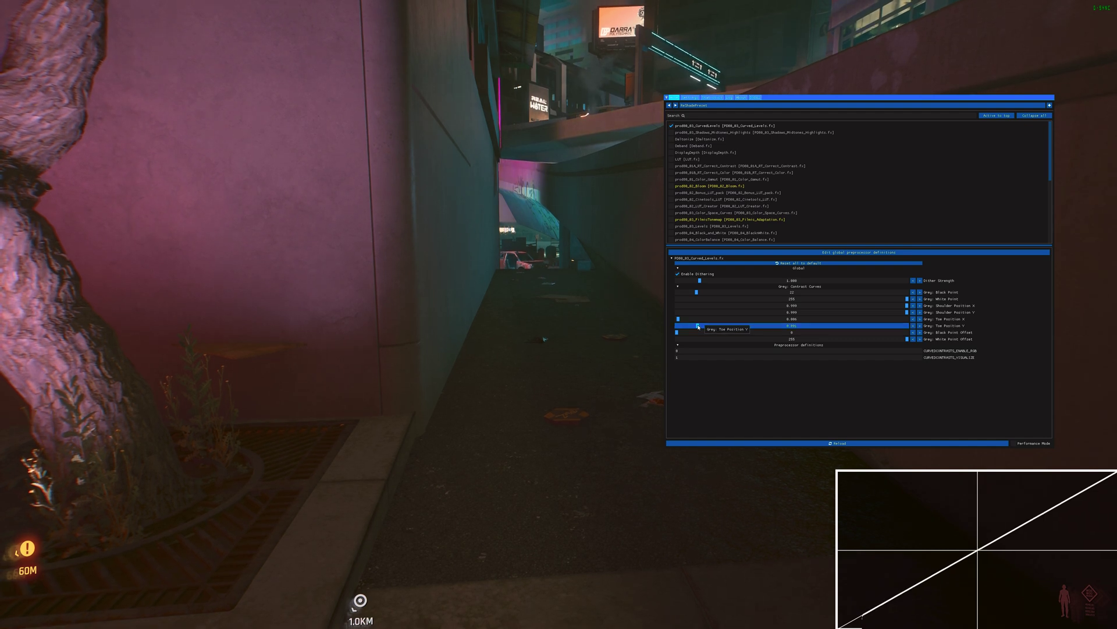
key("Home")
Step: Toggle the effects inside the dark tent to compare its shadows with and without the straightened curve
key("End")
key("End")
key("End")
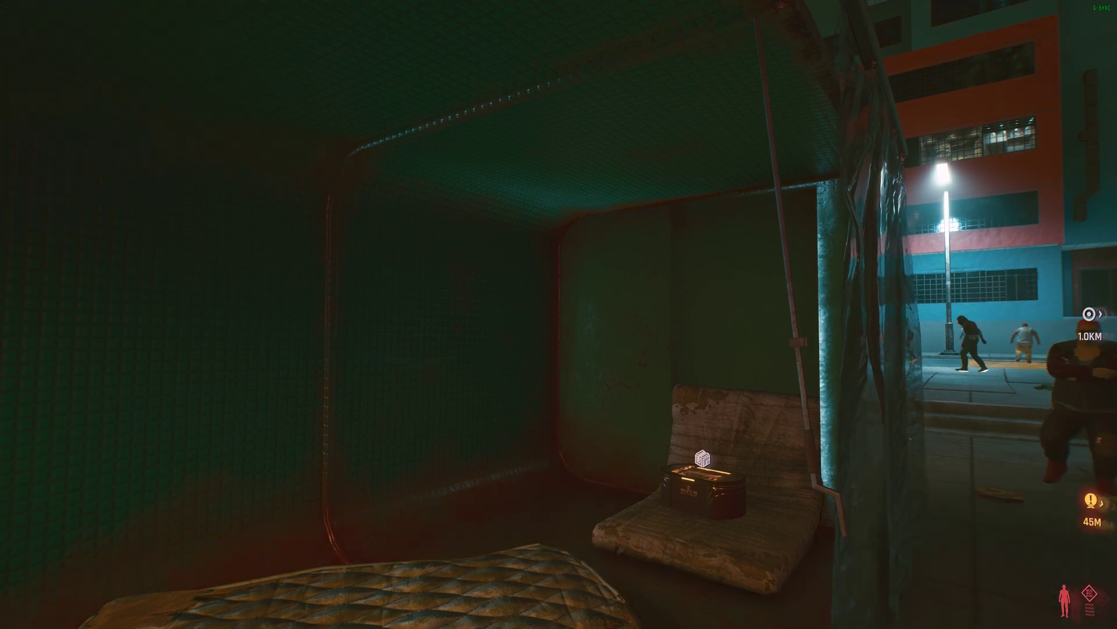
key("Home")
key("Home")
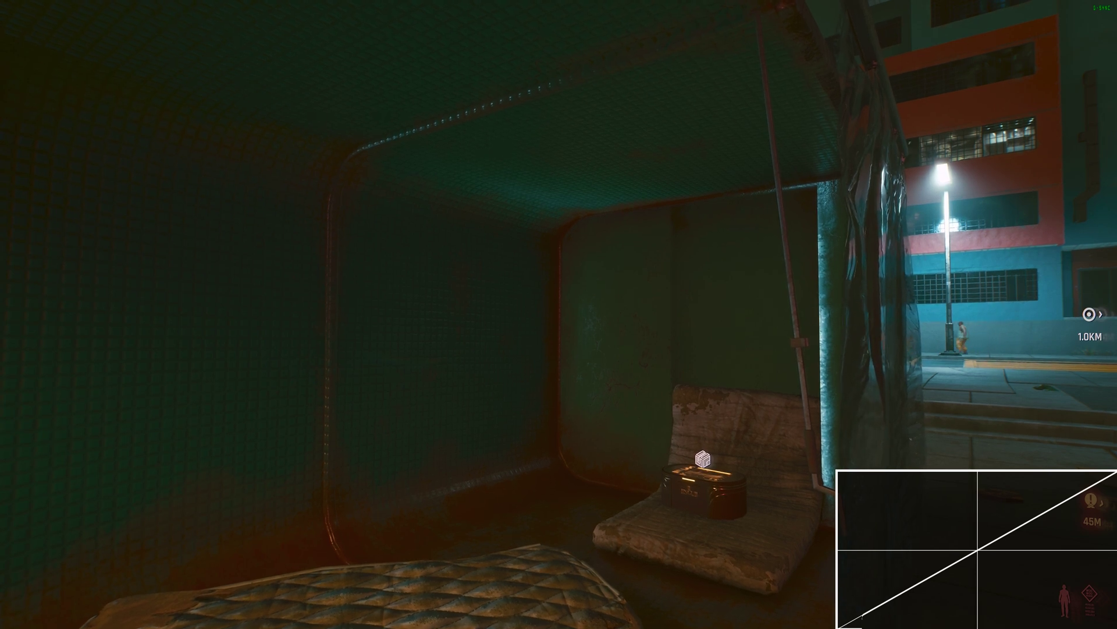
Step: Raise the Grey Toe Position X to about 0.11 and Toe Position Y to about 0.19, and close the overlay
key("Home")
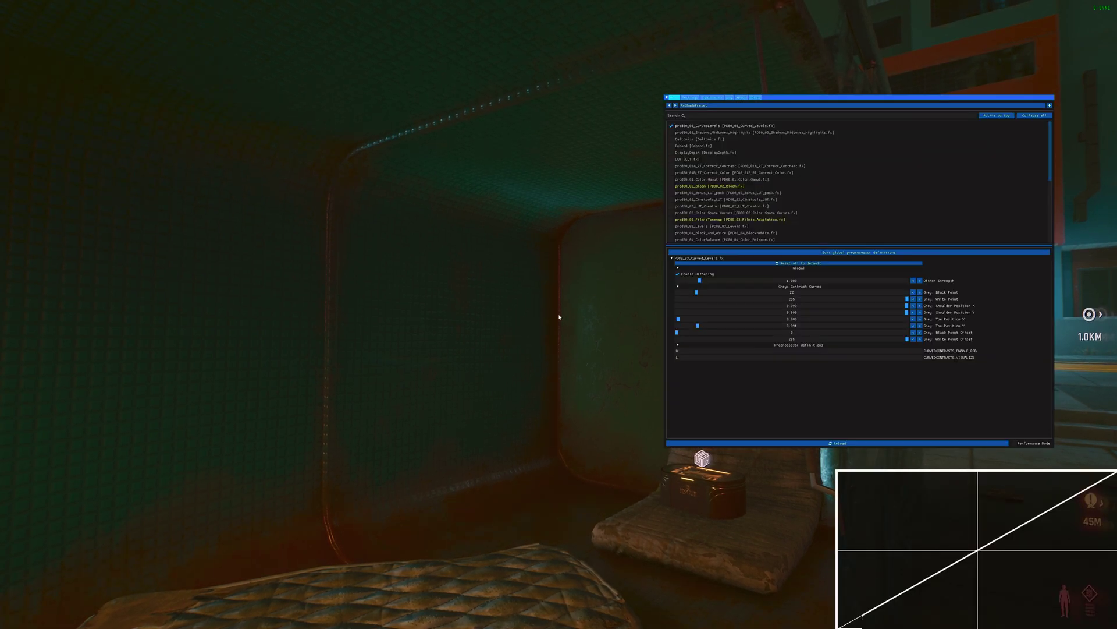
left_click(702, 319)
left_click_drag(703, 325, 721, 330)
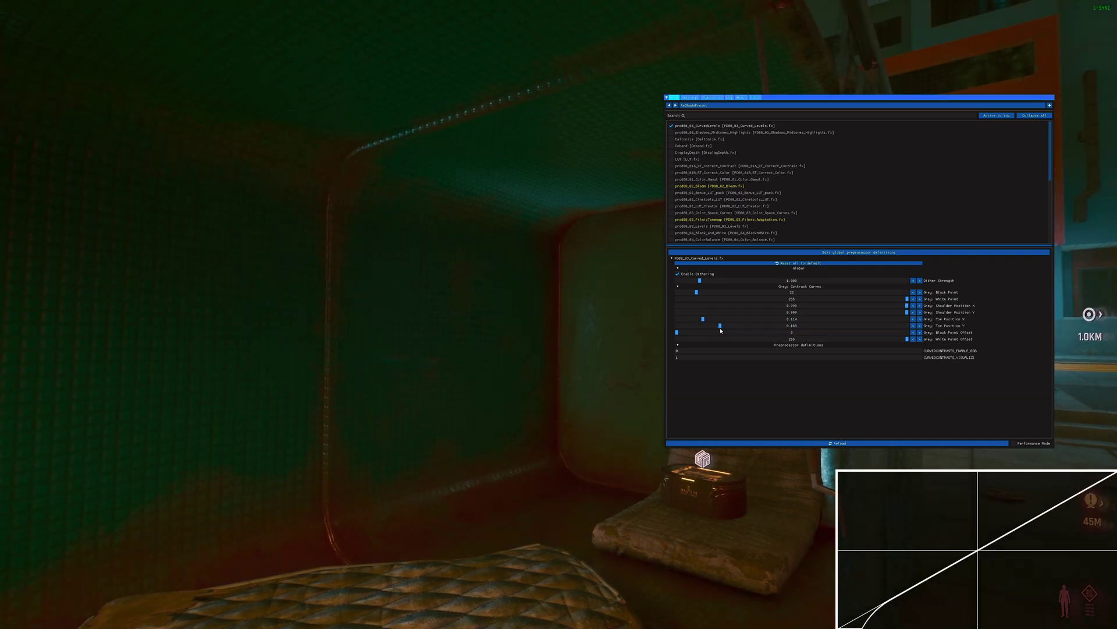
key("Home")
Step: Toggle the effects off and on in the tent to compare the shadow detail with the raised toe curve
key("End")
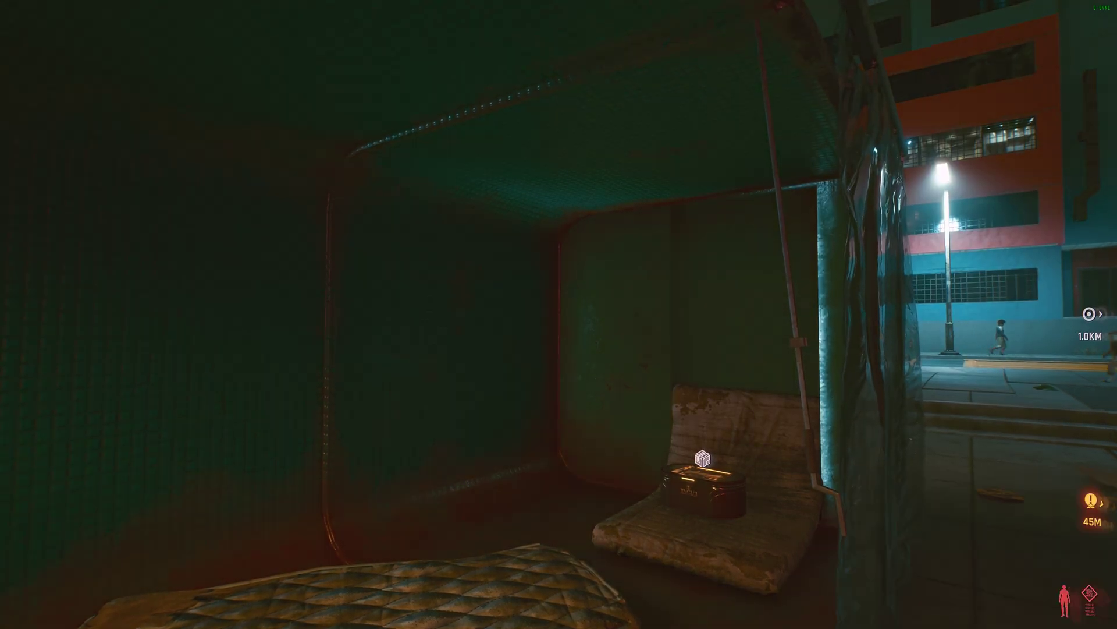
key("End")
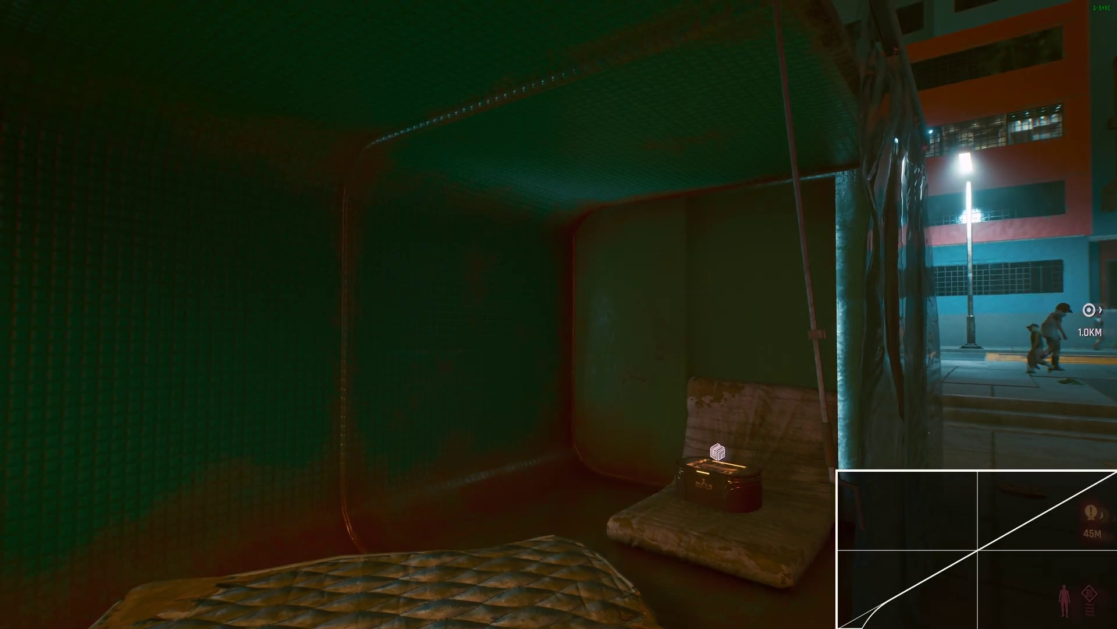
key("End")
key("End")
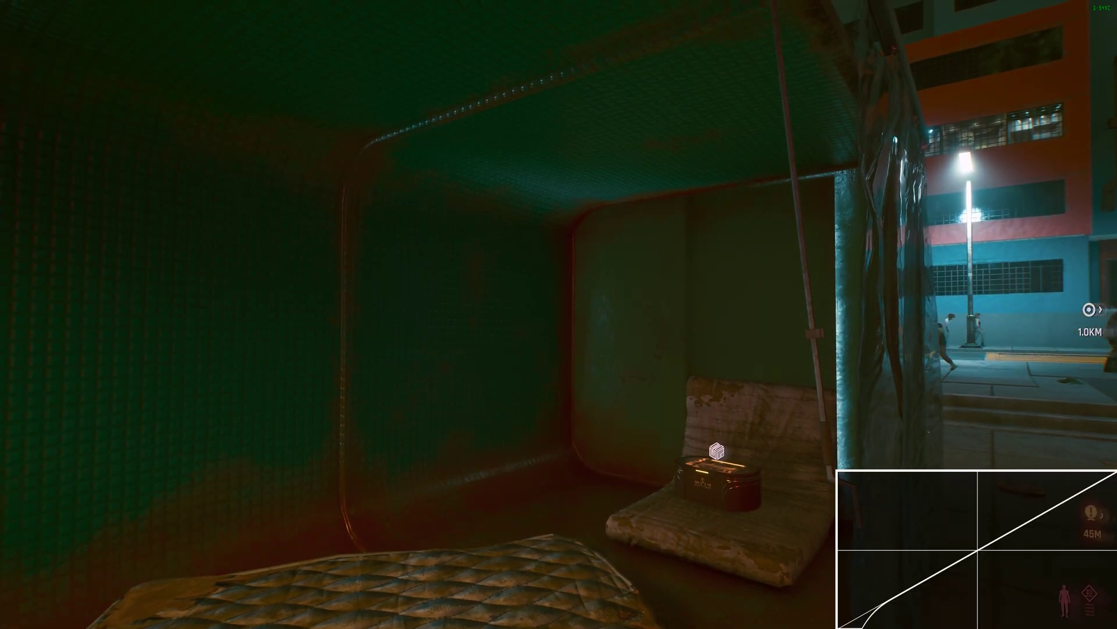